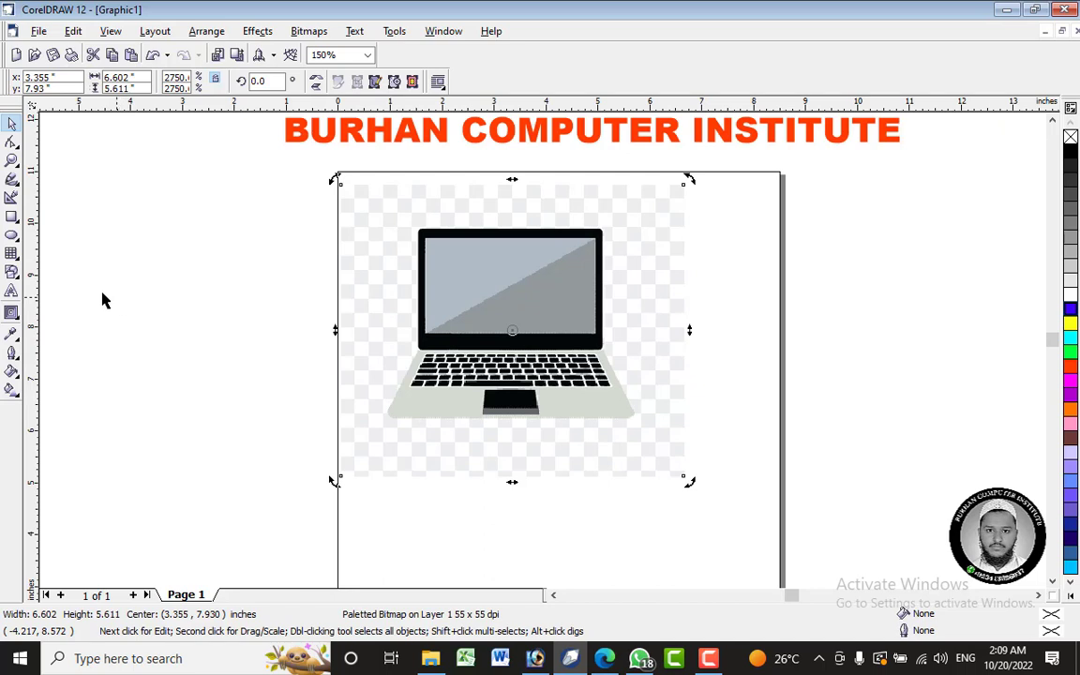
# Trace the laptop's screen with a closed four-corner Bezier outline about 3.3 by 1.9 inches.
pyautogui.click(19, 227)
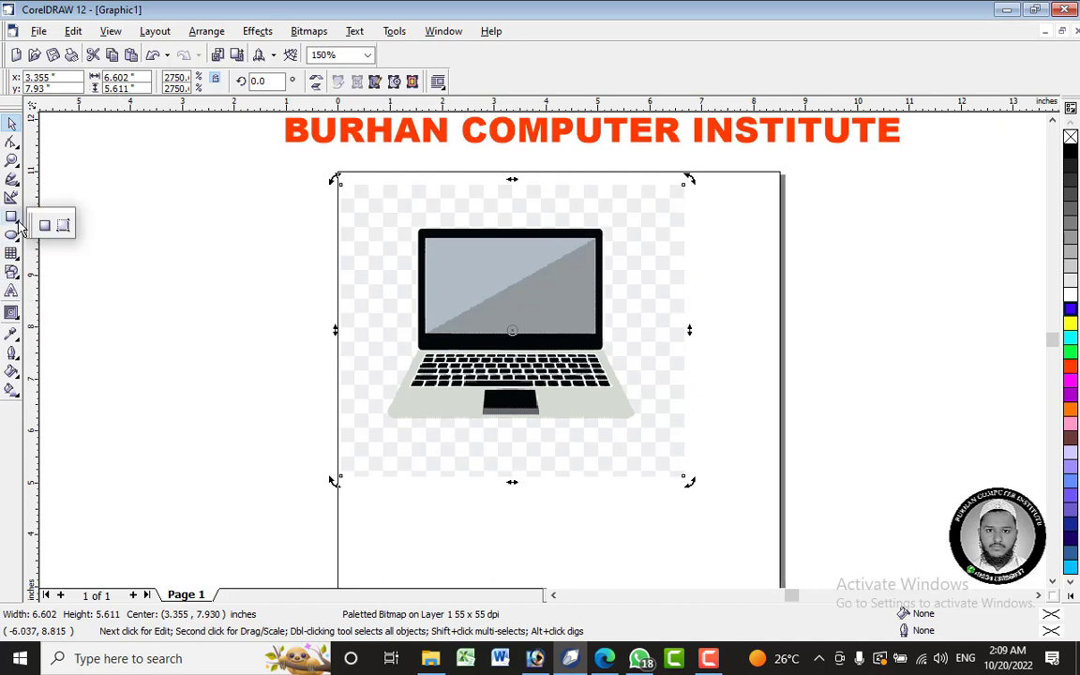
pyautogui.click(12, 178)
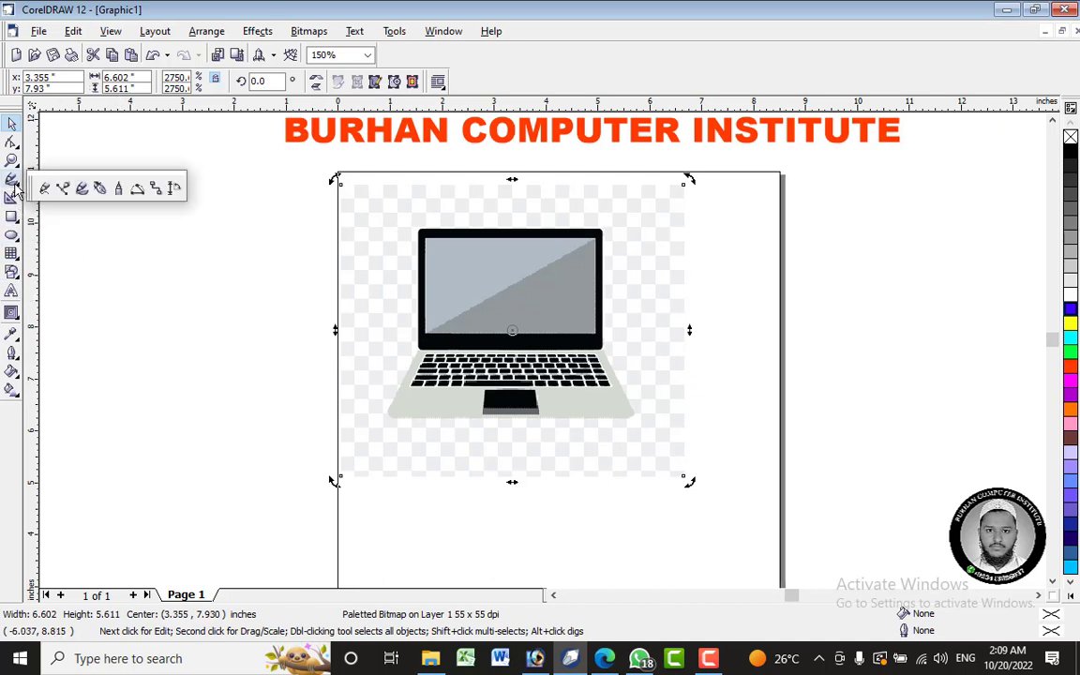
pyautogui.click(44, 189)
pyautogui.scroll(2, 460, 246)
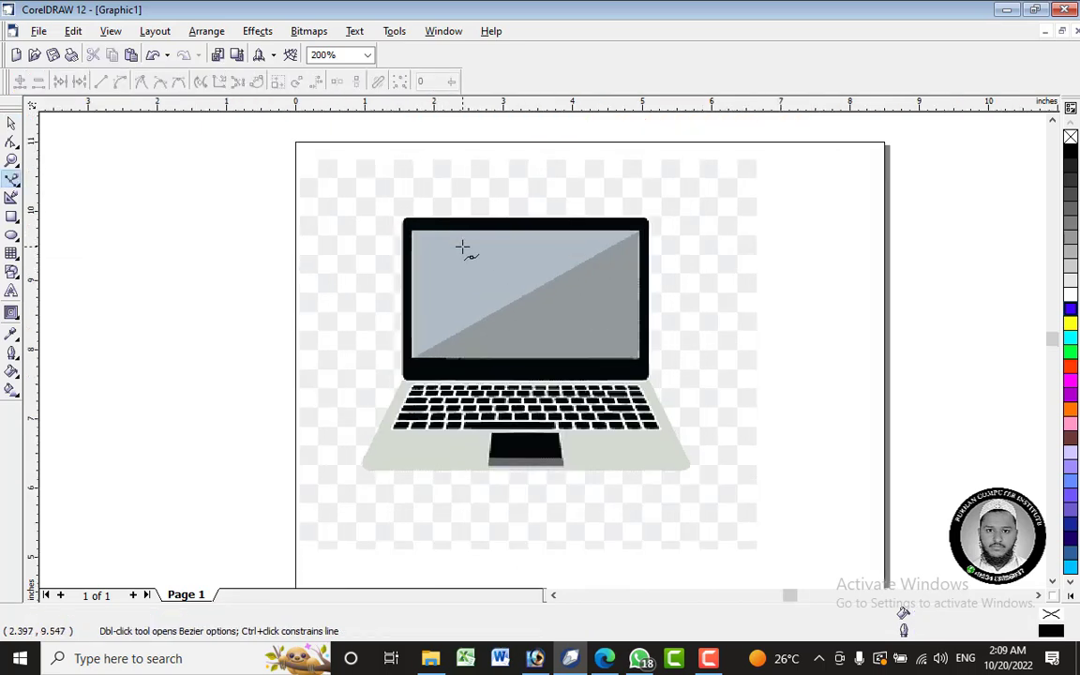
pyautogui.scroll(1, 459, 246)
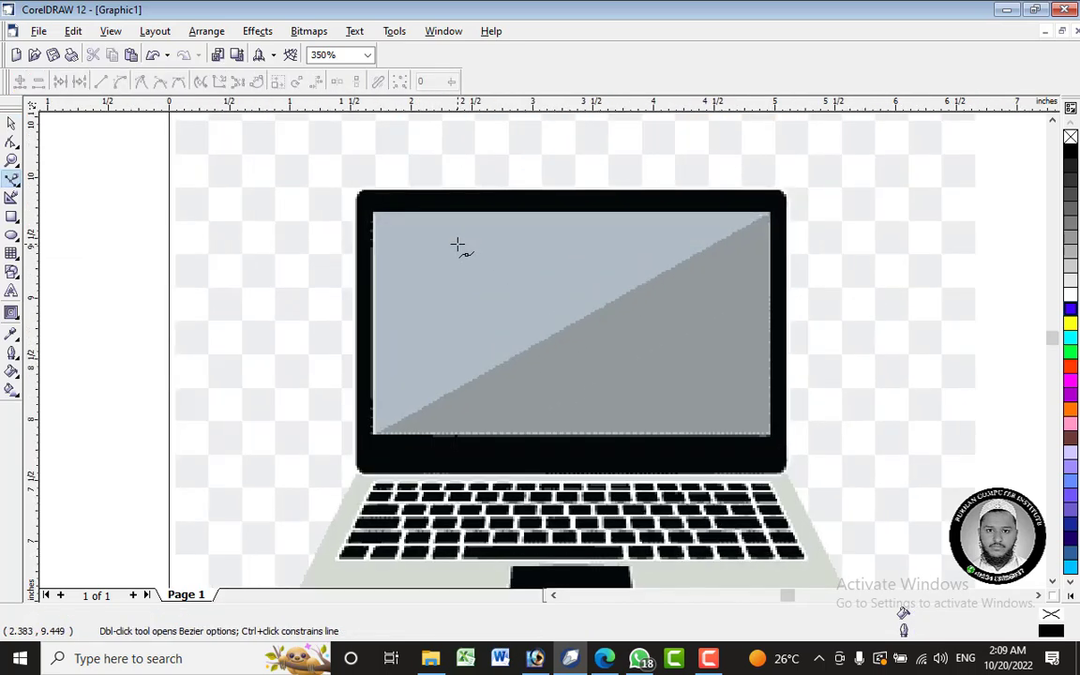
pyautogui.click(373, 211)
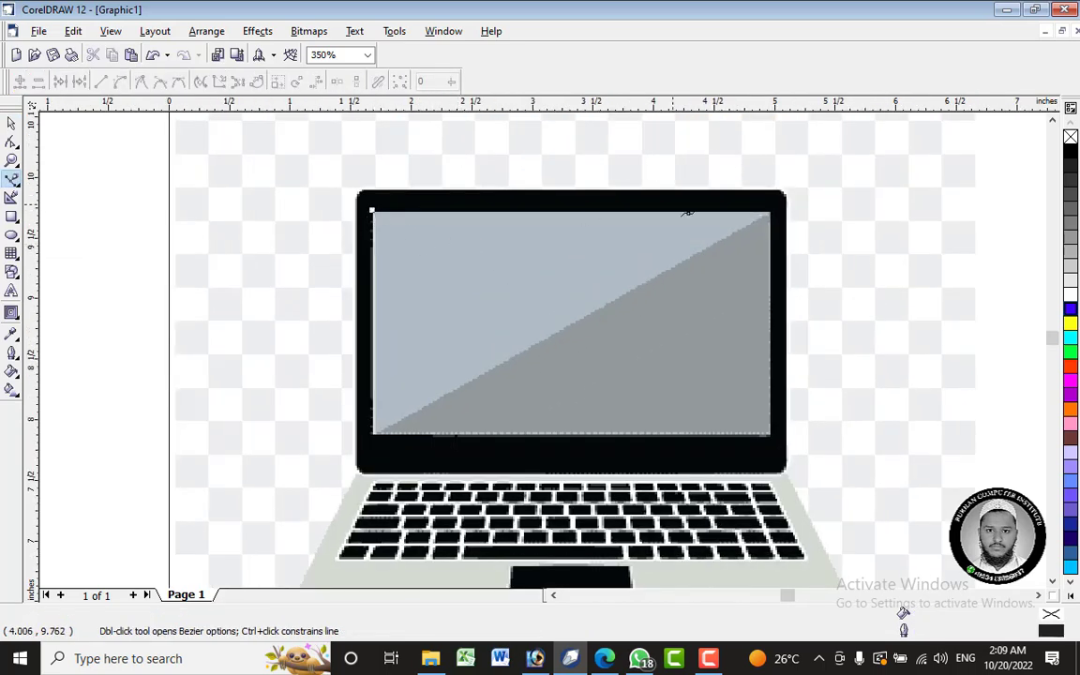
pyautogui.click(770, 212)
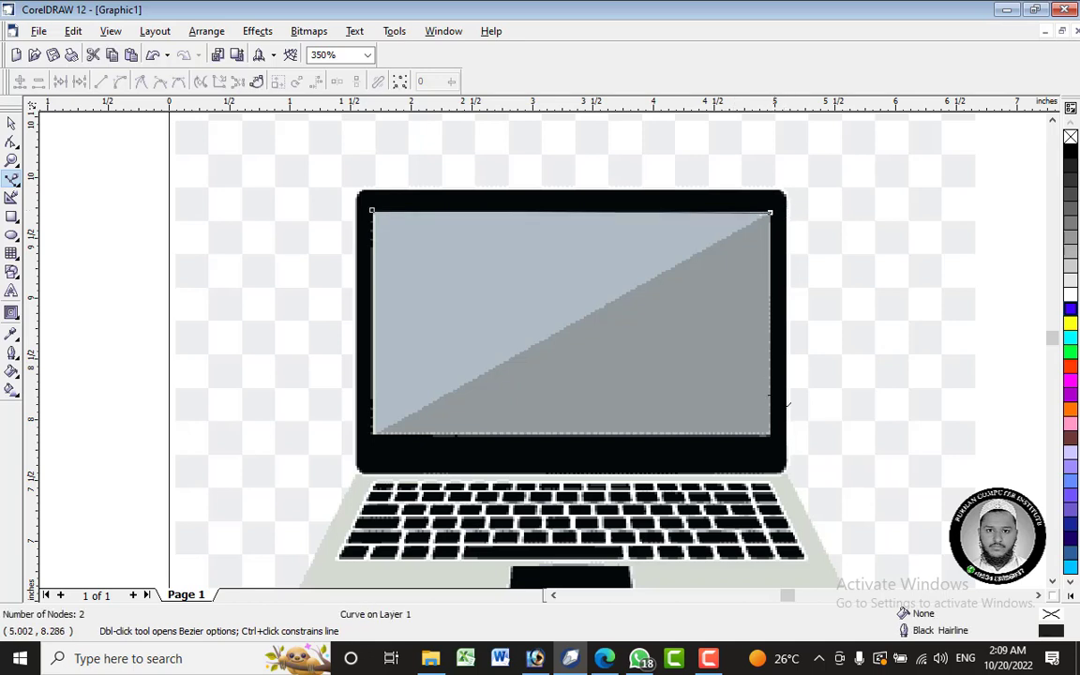
pyautogui.click(771, 436)
pyautogui.click(373, 435)
pyautogui.click(372, 213)
# Move the traced screen outline off the laptop picture into the empty area left of the page.
pyautogui.click(11, 122)
pyautogui.moveTo(644, 335); pyautogui.dragTo(457, 358)
pyautogui.scroll(-2, 759, 218)
pyautogui.moveTo(567, 253); pyautogui.dragTo(306, 309)
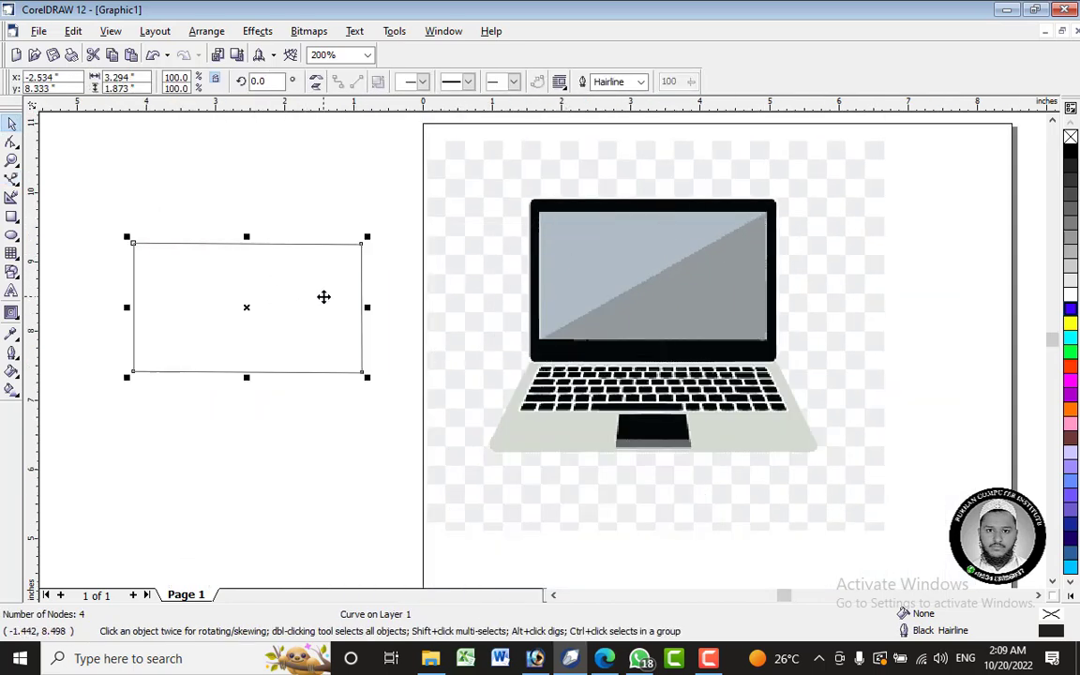
pyautogui.scroll(-1, 650, 224)
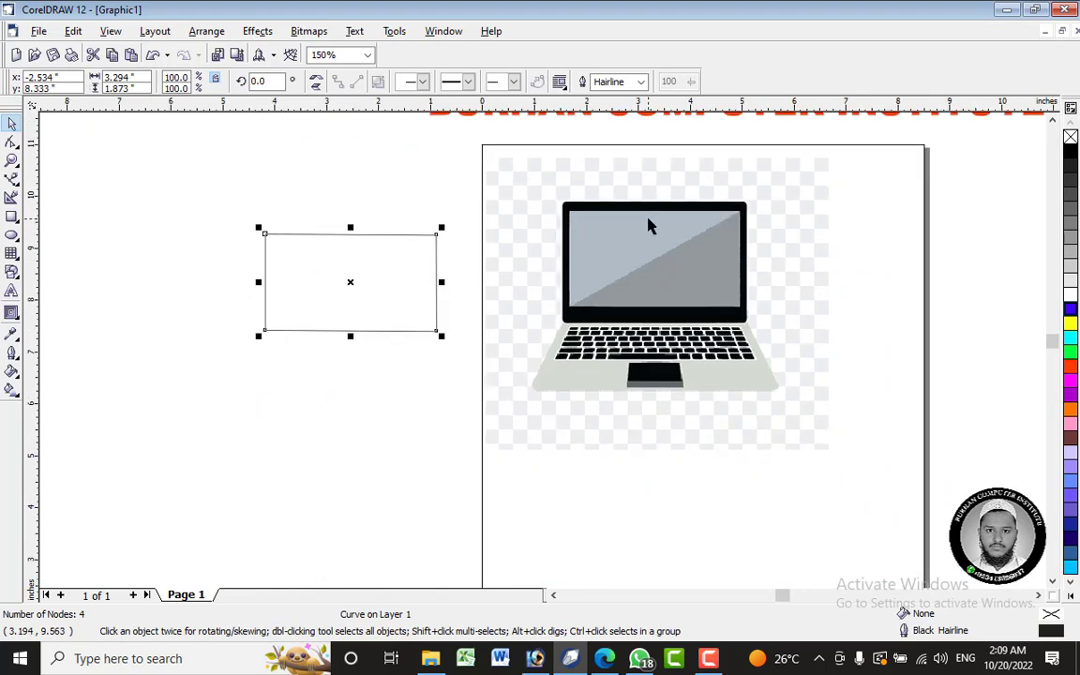
pyautogui.scroll(-1, 651, 225)
# Switch to File Explorer, look through the Desktop folder's pictures and return to CorelDRAW with nothing selected.
pyautogui.hotkey('alt', 'Tab')
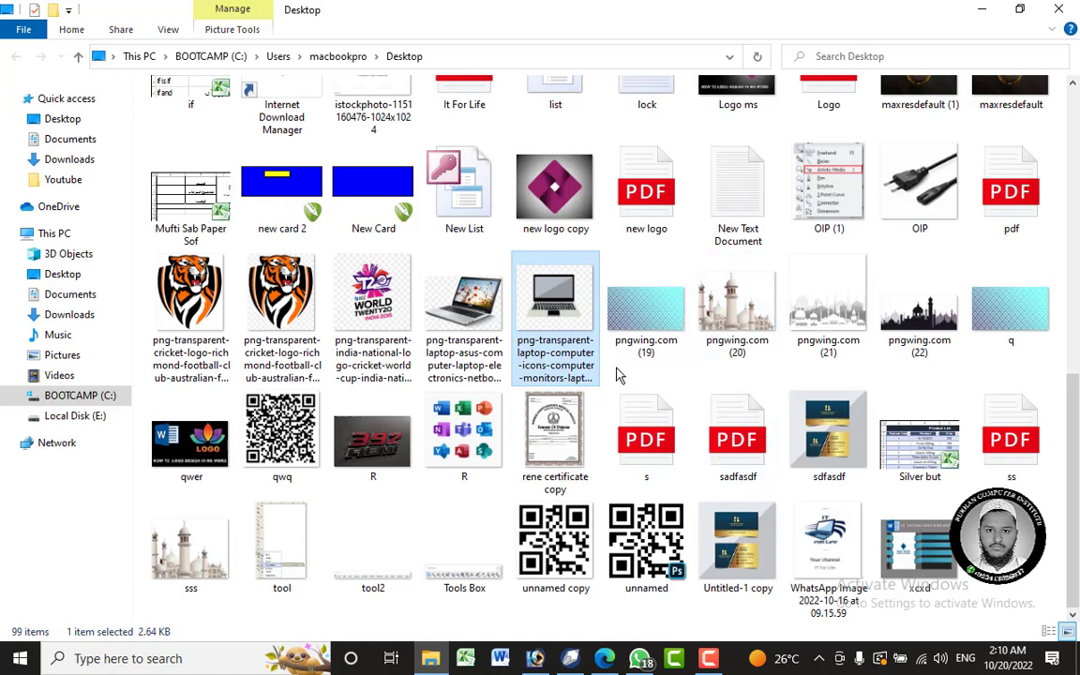
pyautogui.scroll(3, 618, 376)
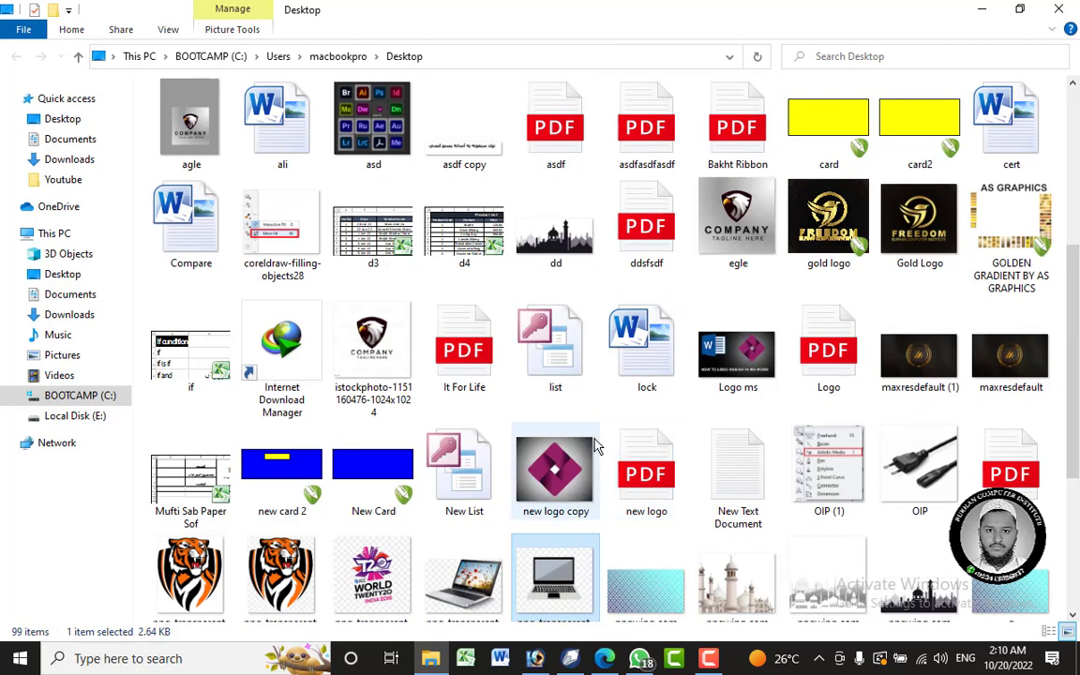
pyautogui.scroll(4, 597, 447)
pyautogui.scroll(-8, 597, 447)
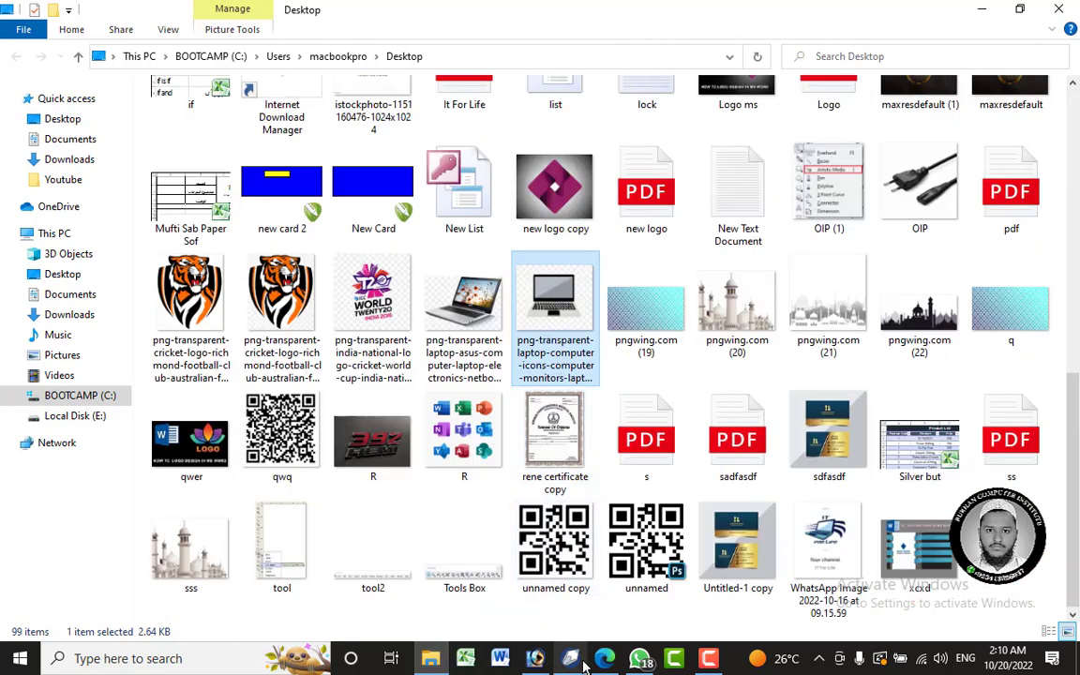
pyautogui.click(535, 659)
pyautogui.click(328, 357)
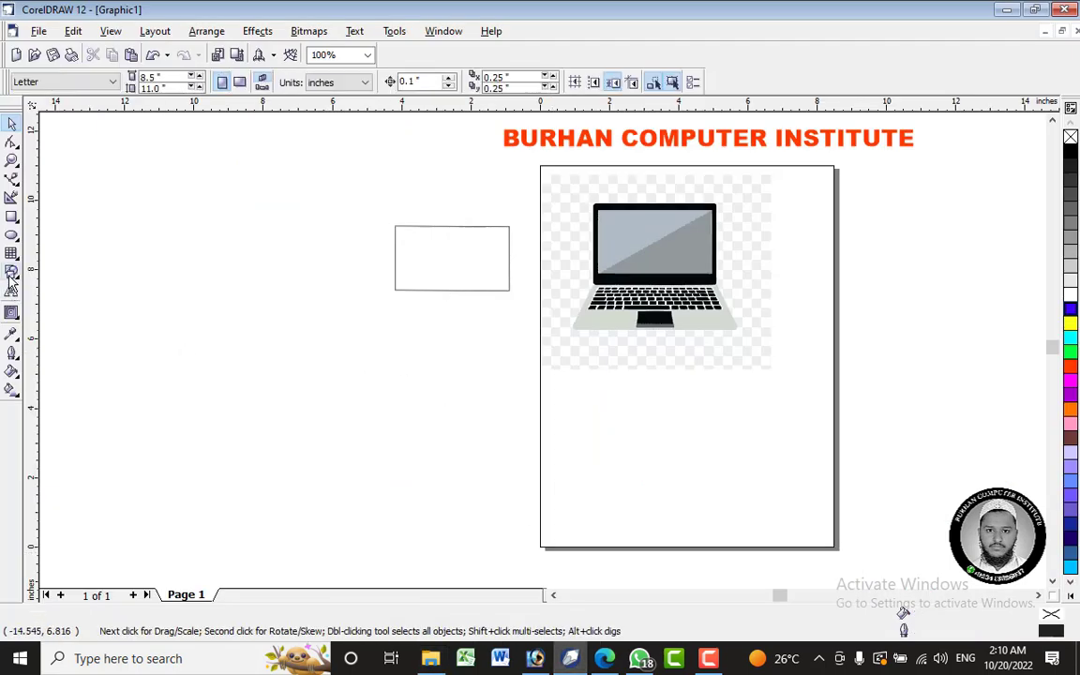
# Draw a trial rectangle about 6.5 by 3.9 inches below the traced outline and delete it.
pyautogui.click(17, 221)
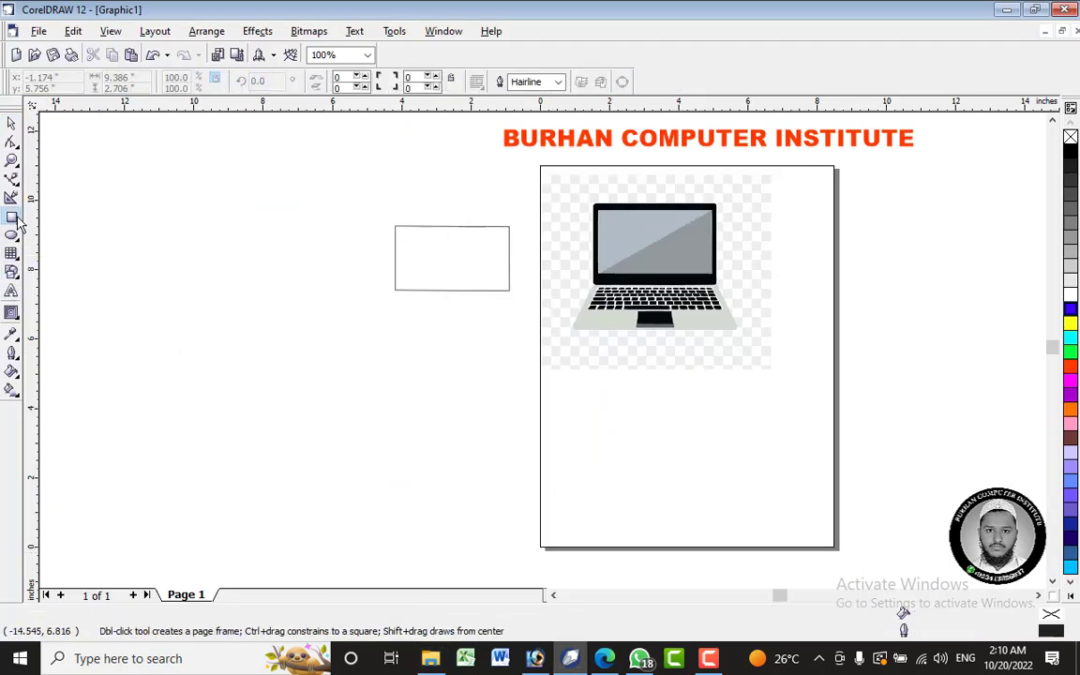
pyautogui.moveTo(176, 364); pyautogui.dragTo(402, 498)
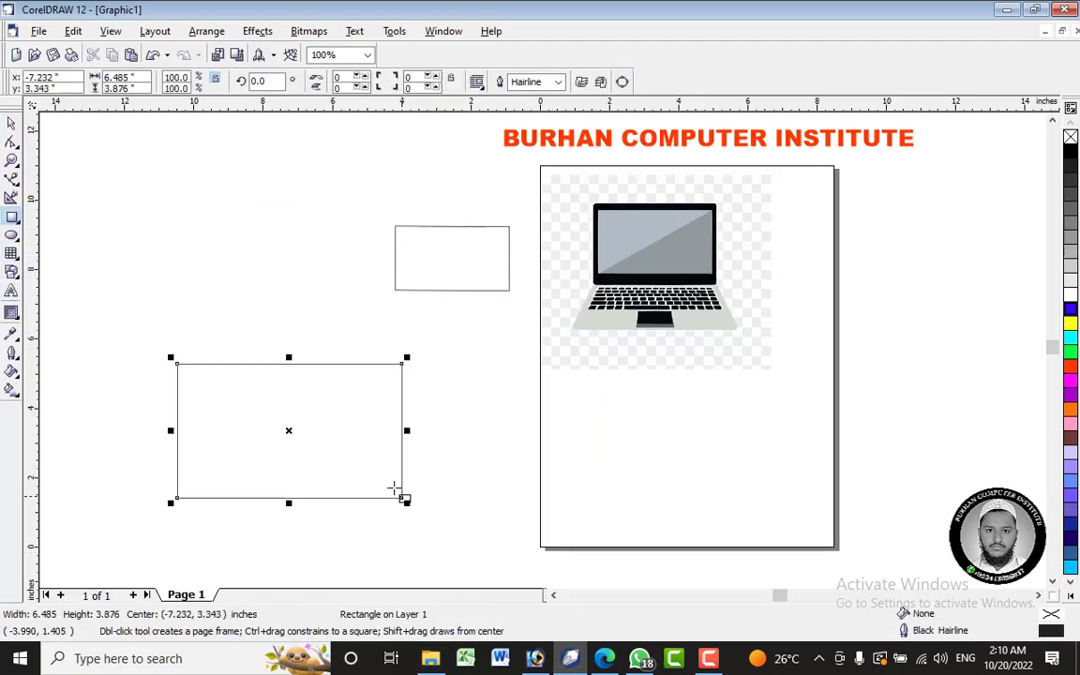
pyautogui.rightClick(290, 433)
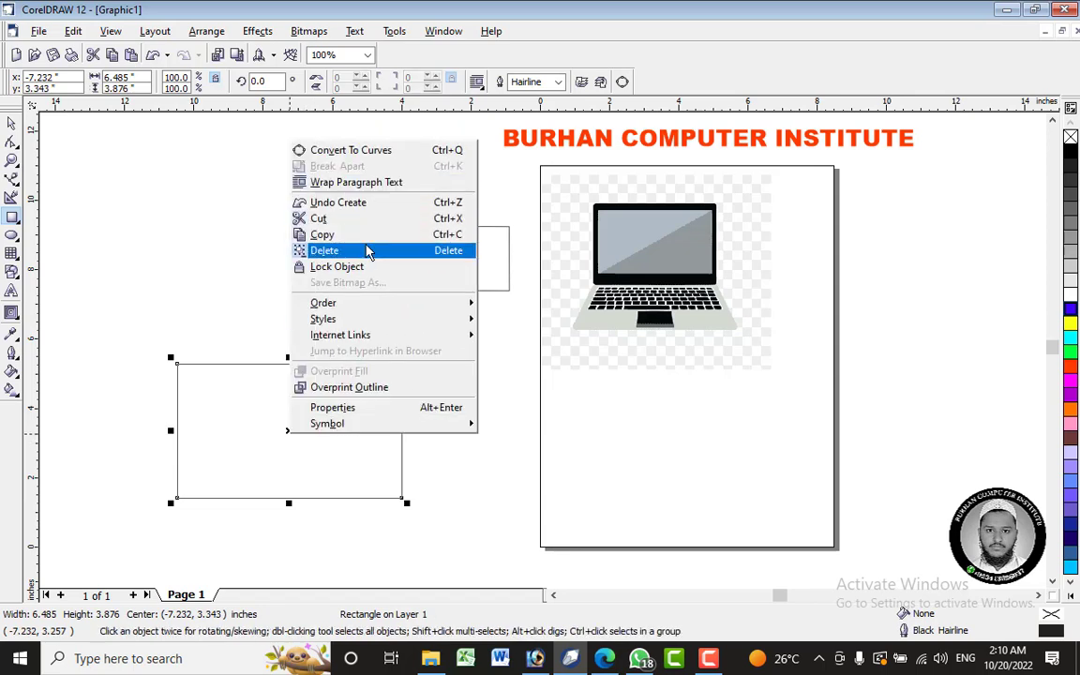
pyautogui.click(366, 248)
pyautogui.click(975, 21)
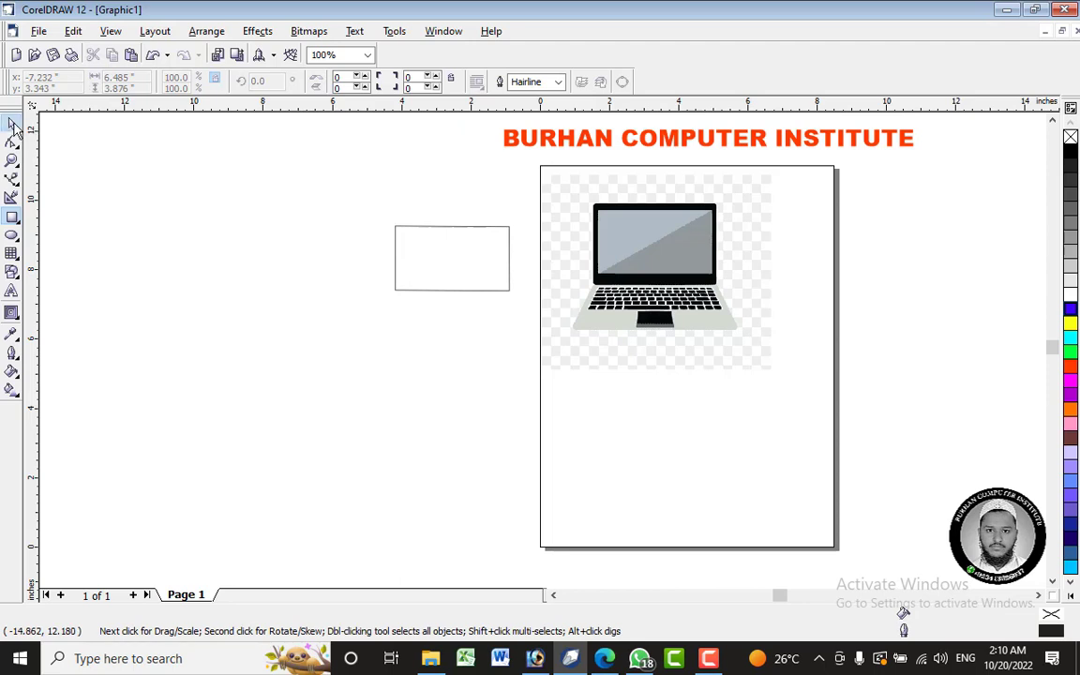
# Move the traced screen outline about 3 inches farther away from the page.
pyautogui.click(11, 123)
pyautogui.click(486, 278)
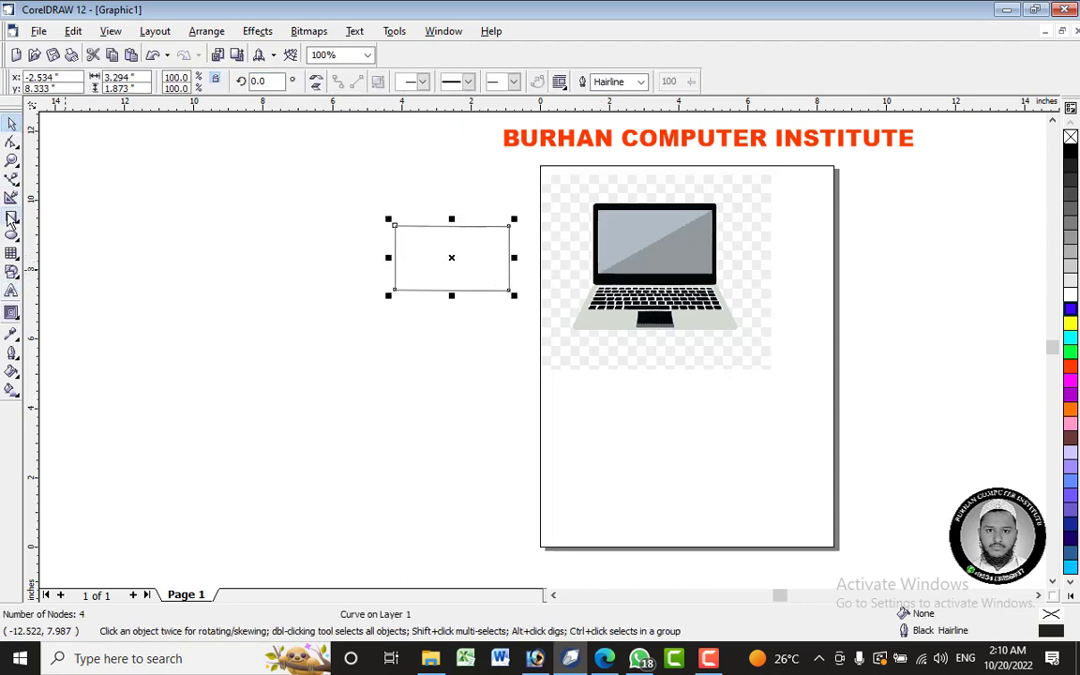
pyautogui.moveTo(451, 258); pyautogui.dragTo(341, 267)
# Convert the red BURHAN COMPUTER INSTITUTE heading to curves and break the curve apart into separate pieces.
pyautogui.click(575, 147)
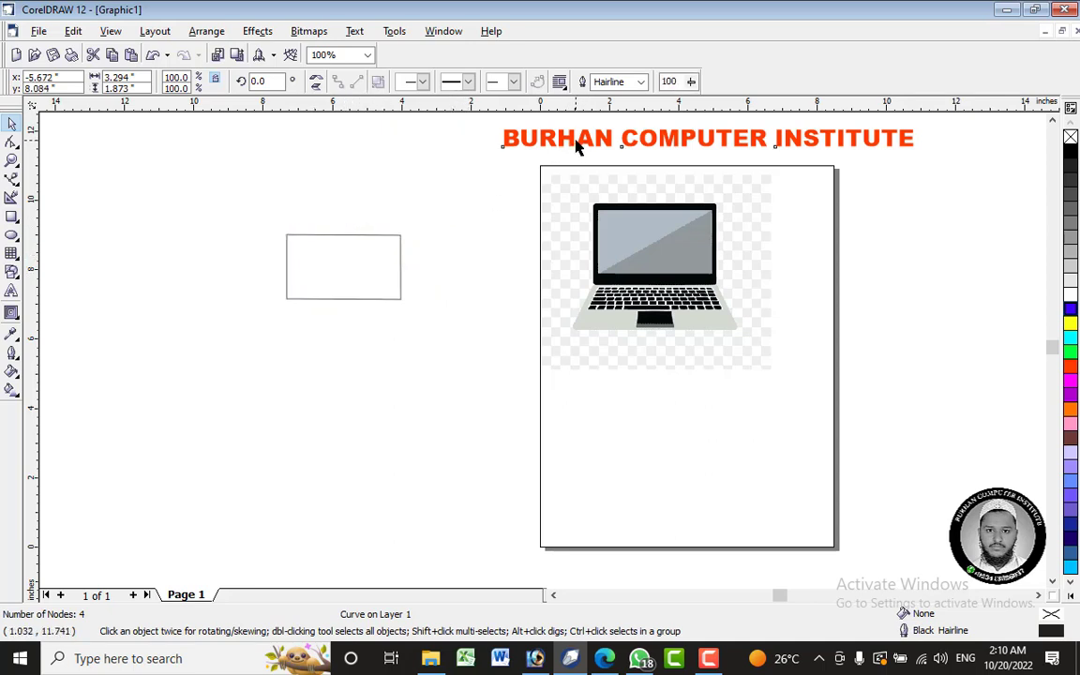
pyautogui.rightClick(584, 139)
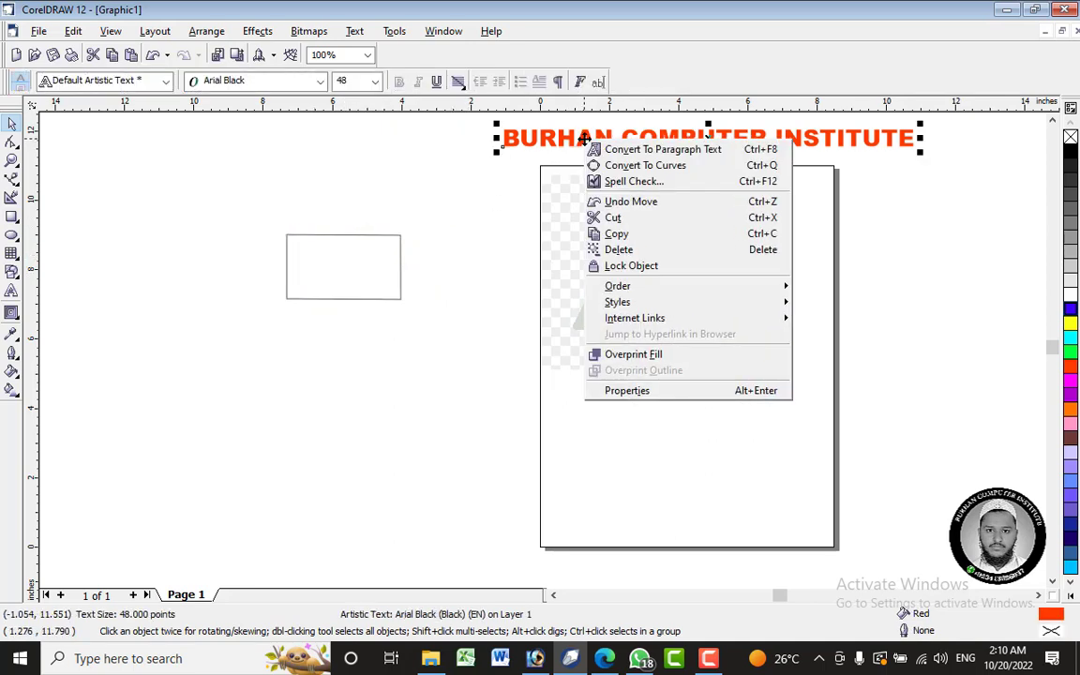
pyautogui.click(661, 166)
pyautogui.rightClick(612, 136)
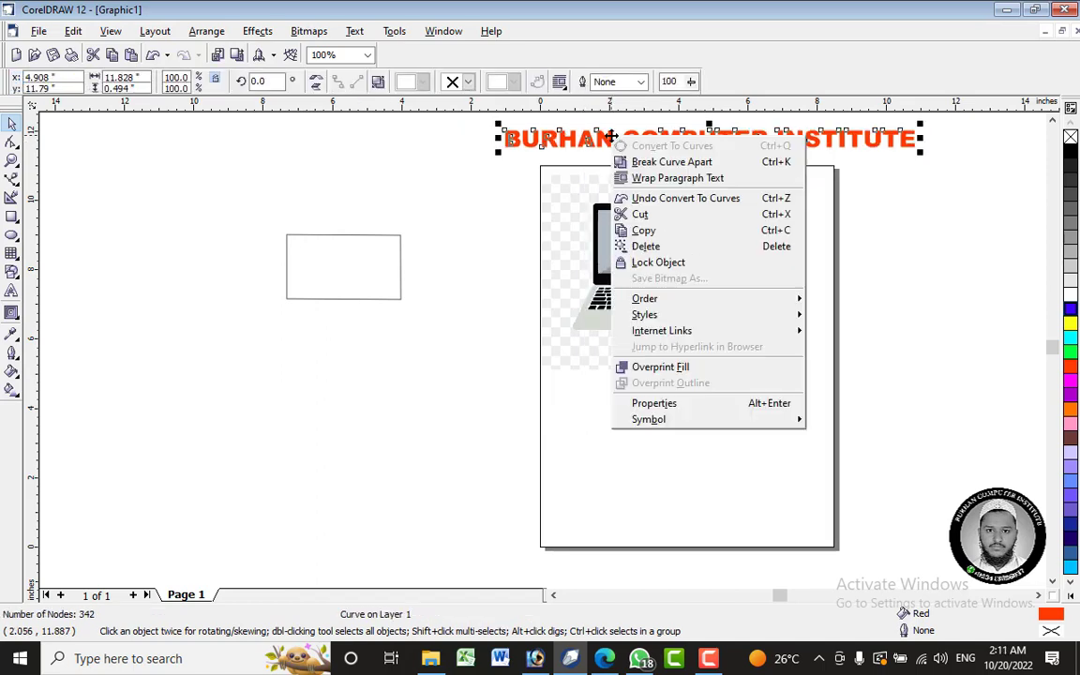
pyautogui.click(553, 186)
pyautogui.click(466, 131)
# Select the pieces of the word BURHAN in the heading and combine them into a single curve.
pyautogui.moveTo(480, 126); pyautogui.dragTo(626, 155)
pyautogui.rightClick(582, 141)
pyautogui.click(615, 166)
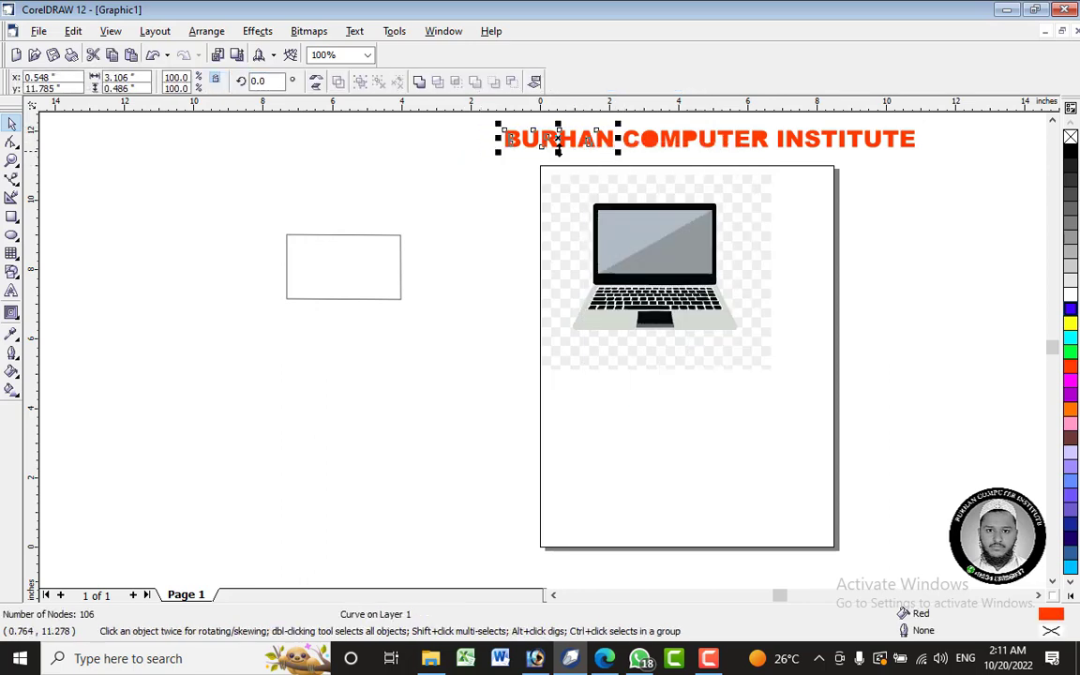
# Move the word BURHAN onto the laptop's screen and bring it to the front.
pyautogui.moveTo(555, 139); pyautogui.dragTo(647, 270)
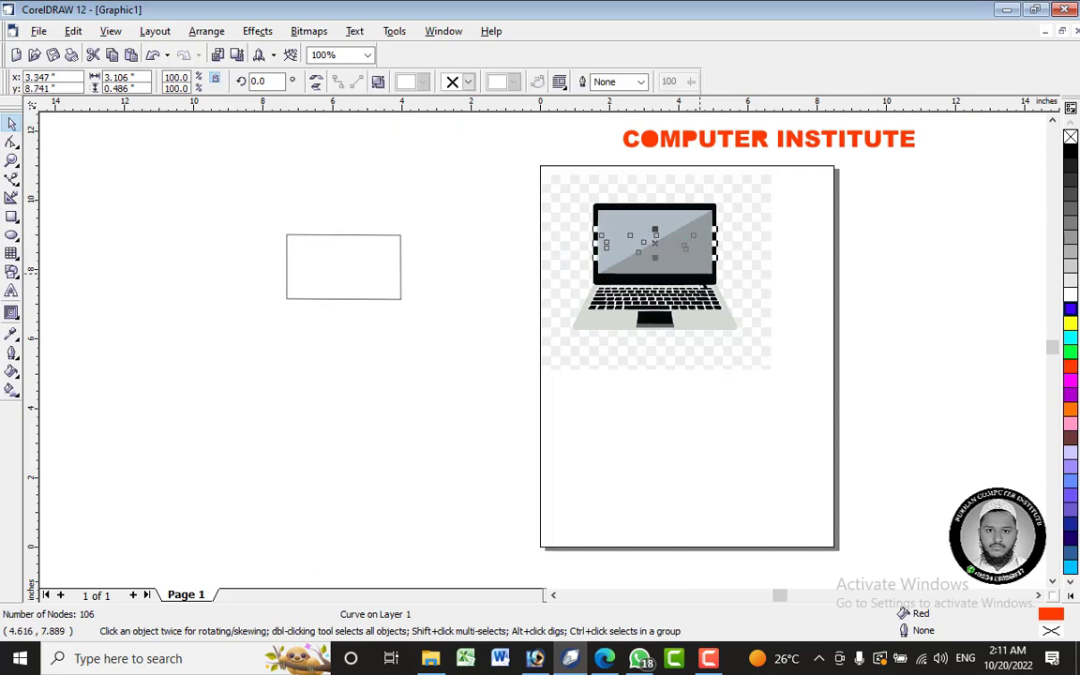
pyautogui.rightClick(656, 249)
pyautogui.moveTo(745, 423)
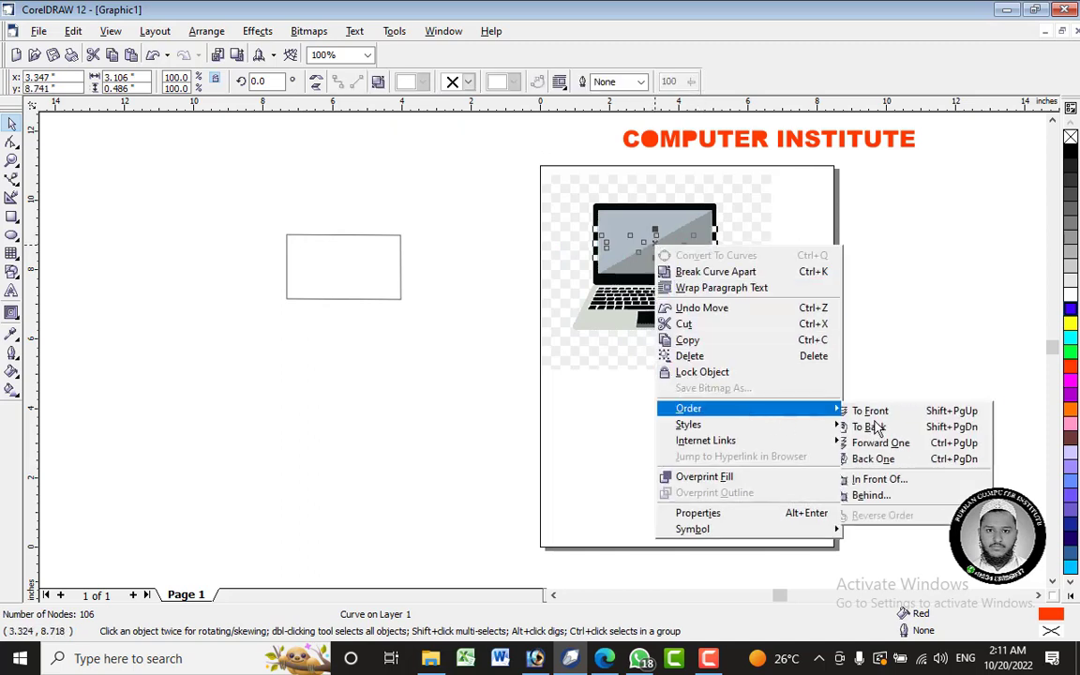
pyautogui.click(877, 410)
pyautogui.press('Escape')
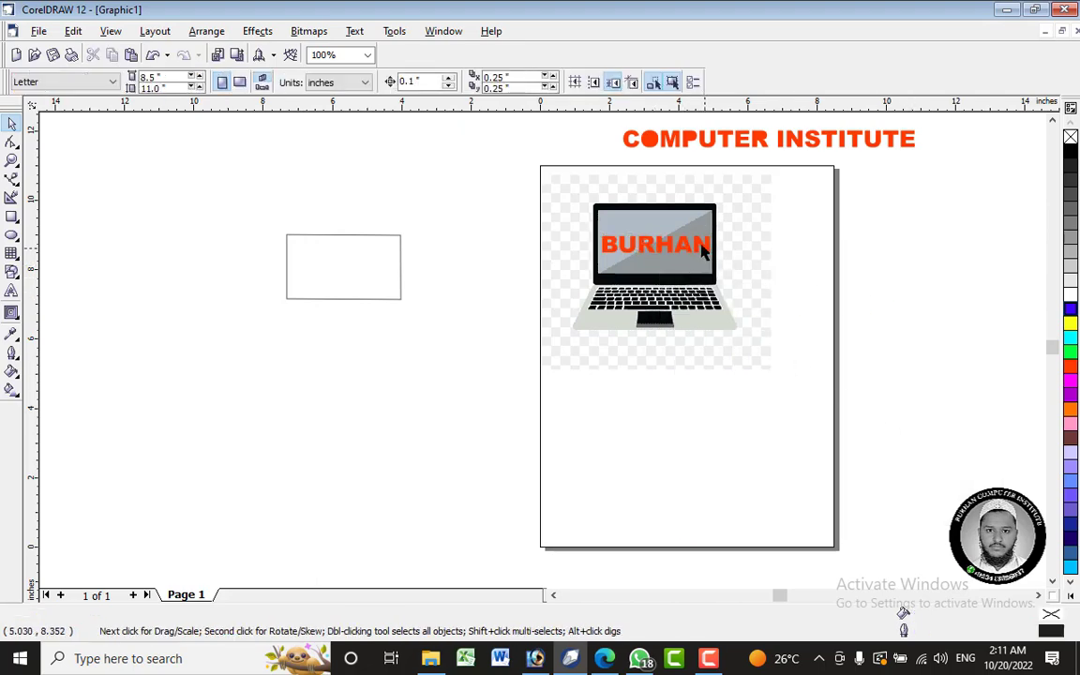
# Move the word BURHAN off the laptop to just above the traced outline and deselect it.
pyautogui.scroll(1, 626, 219)
pyautogui.scroll(-1, 627, 220)
pyautogui.moveTo(668, 237); pyautogui.dragTo(349, 195)
pyautogui.press('Escape')
# Import the transparent ASUS laptop PNG from the Desktop folder in File Explorer into the CorelDRAW drawing.
pyautogui.click(431, 658)
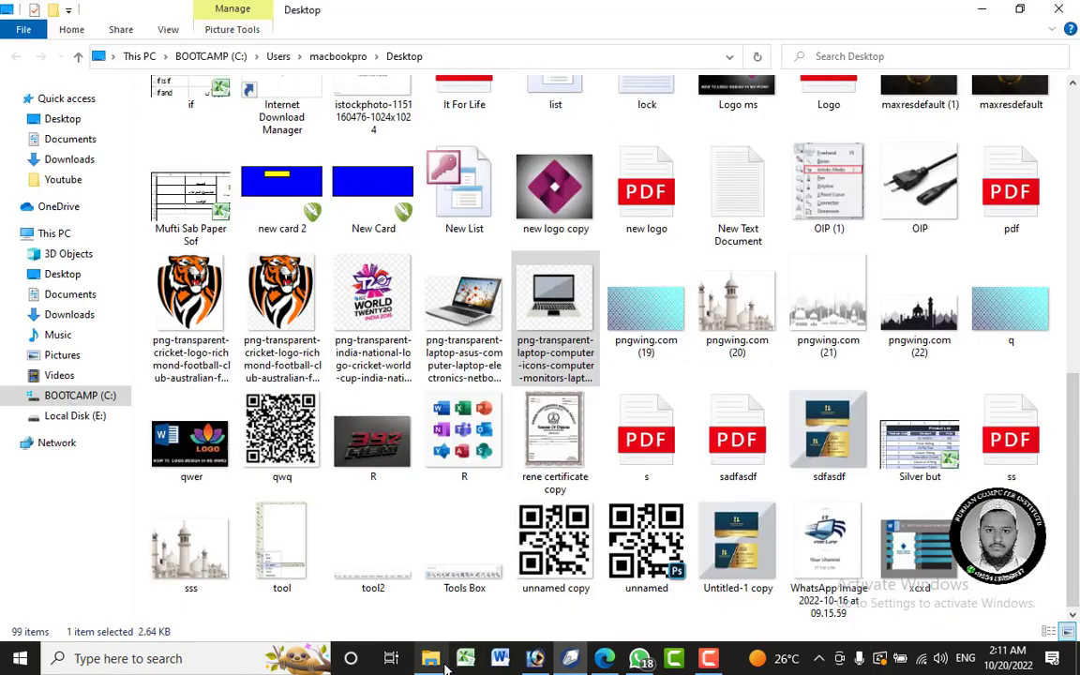
pyautogui.click(487, 335)
pyautogui.moveTo(487, 335)
pyautogui.mouseDown()
pyautogui.moveTo(505, 502)
pyautogui.moveTo(499, 598)
pyautogui.moveTo(536, 617)
pyautogui.moveTo(528, 647)
pyautogui.moveTo(561, 657)
pyautogui.moveTo(482, 348)
pyautogui.mouseUp()
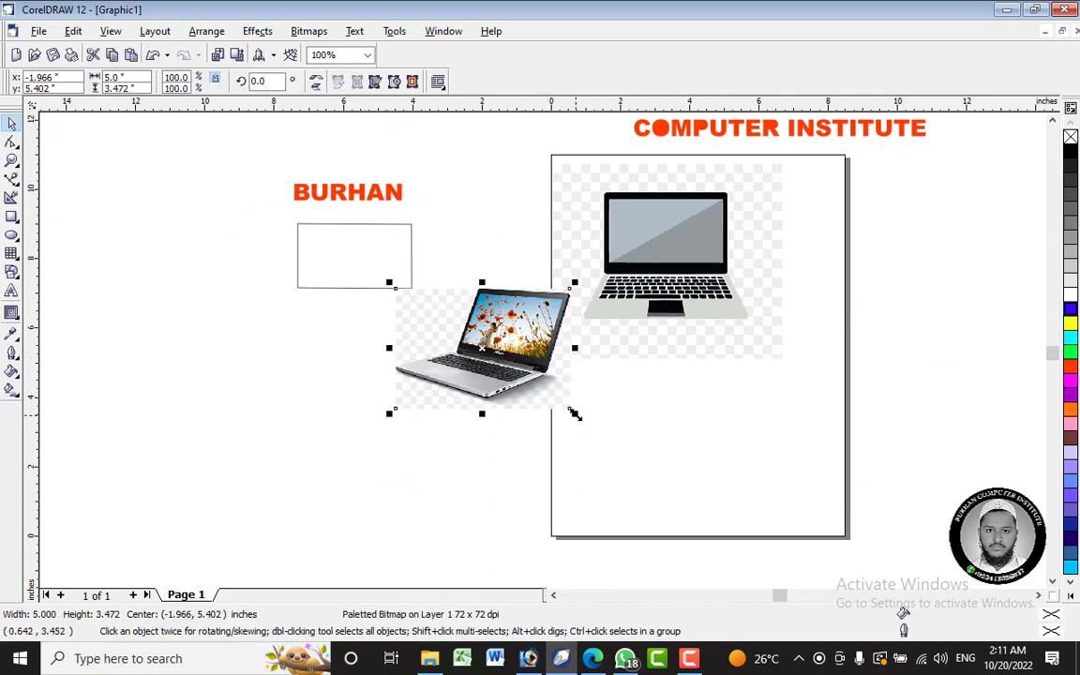
# Enlarge the ASUS laptop picture to about 9.2 by 6.4 inches and move it below the traced outline.
pyautogui.moveTo(575, 416); pyautogui.dragTo(729, 523)
pyautogui.moveTo(613, 380); pyautogui.dragTo(465, 390)
pyautogui.click(651, 429)
pyautogui.click(565, 409)
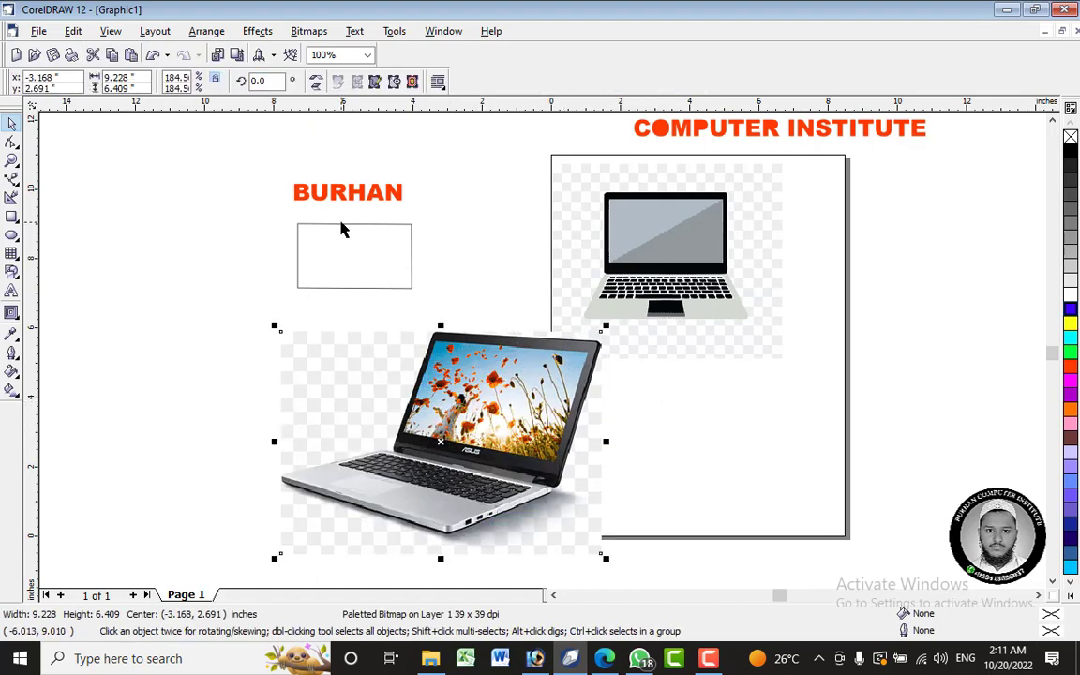
# Move the word BURHAN onto the ASUS laptop's screen and bring it to the front.
pyautogui.moveTo(376, 194); pyautogui.dragTo(494, 403)
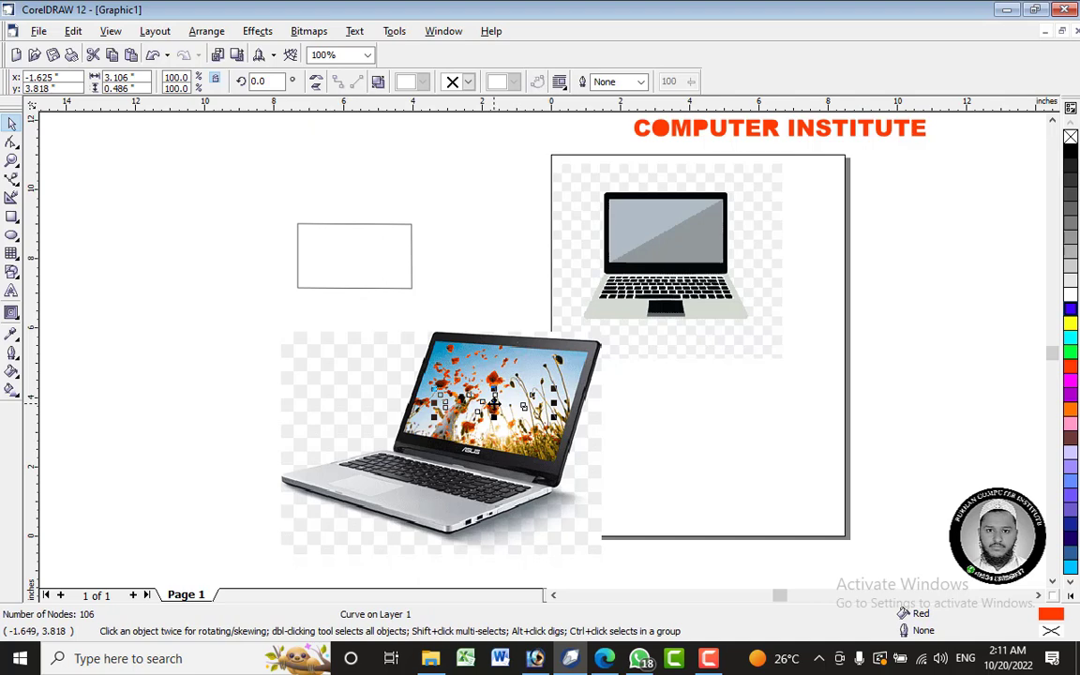
pyautogui.rightClick(495, 403)
pyautogui.moveTo(600, 272)
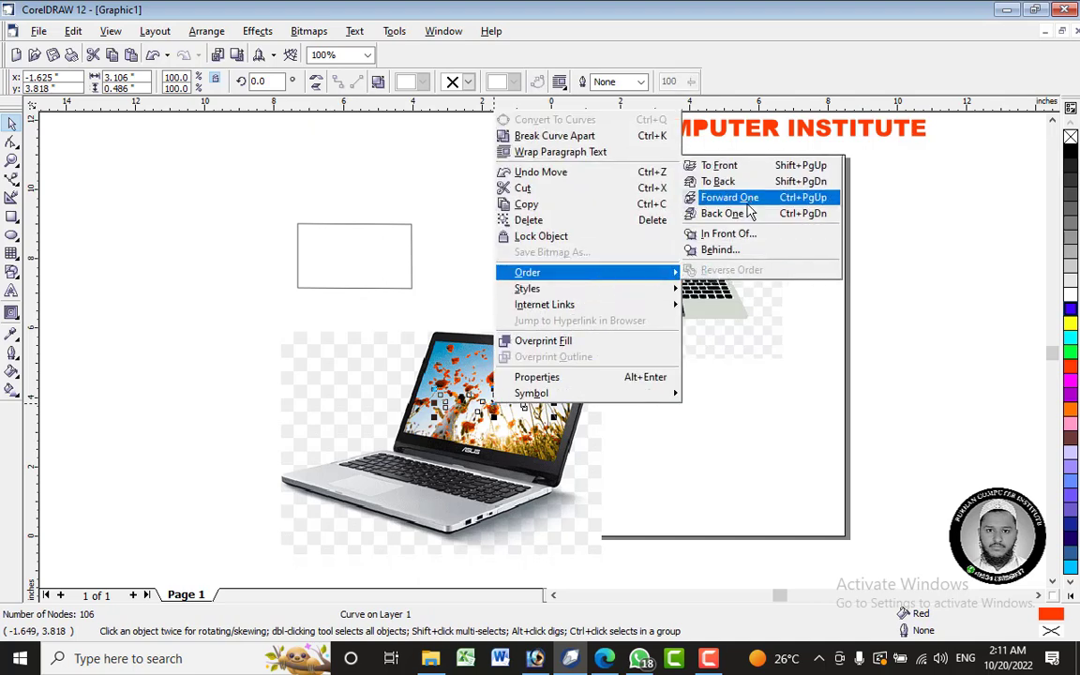
pyautogui.click(720, 165)
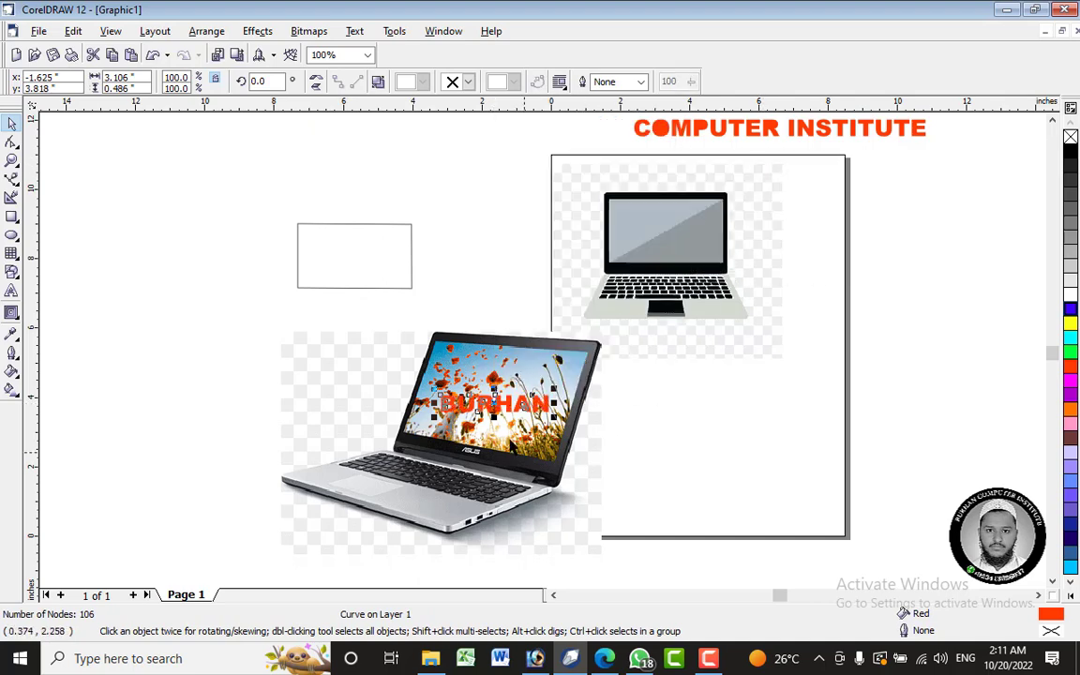
# Fill the word BURHAN with black and move it off the picture, left of the traced outline.
pyautogui.click(1073, 157)
pyautogui.moveTo(498, 404); pyautogui.dragTo(195, 222)
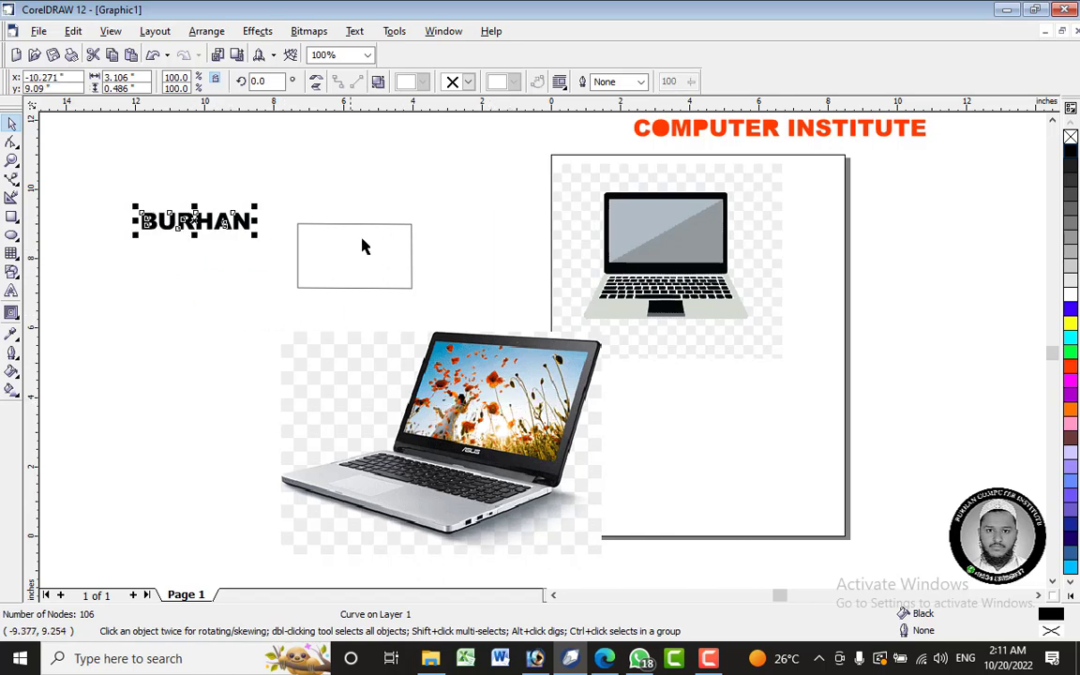
# Delete the rectangular outline traced from the first laptop's screen.
pyautogui.click(382, 276)
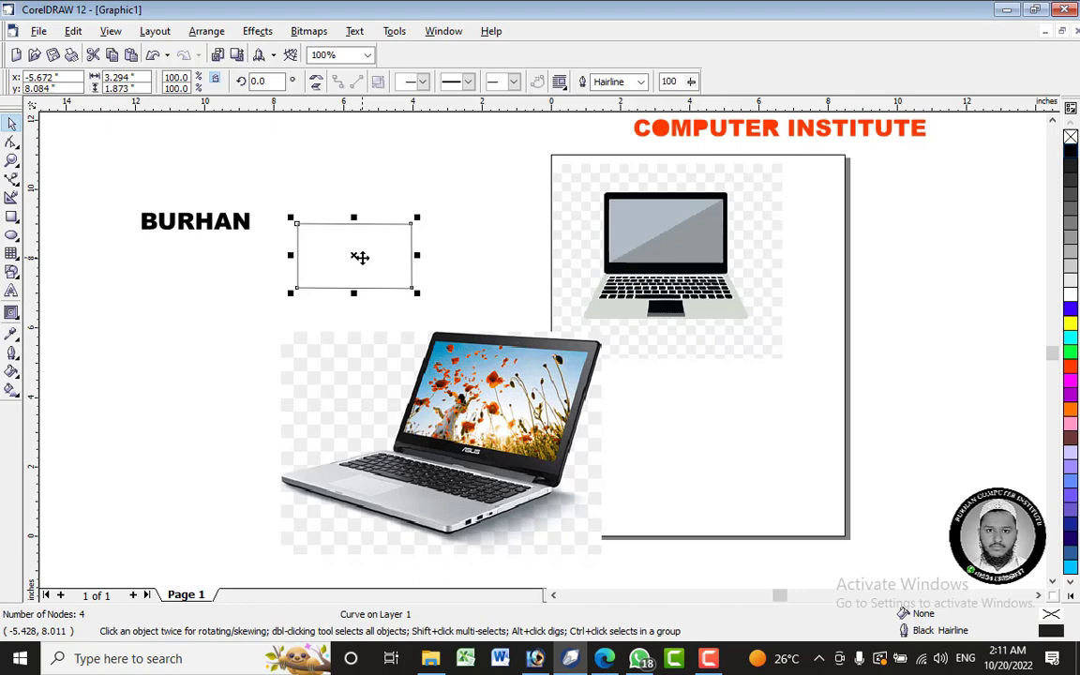
pyautogui.rightClick(361, 257)
pyautogui.click(375, 366)
# Trace the ASUS laptop's slanted screen with a closed four-corner Bezier outline about 5.4 by 3.5 inches.
pyautogui.click(11, 179)
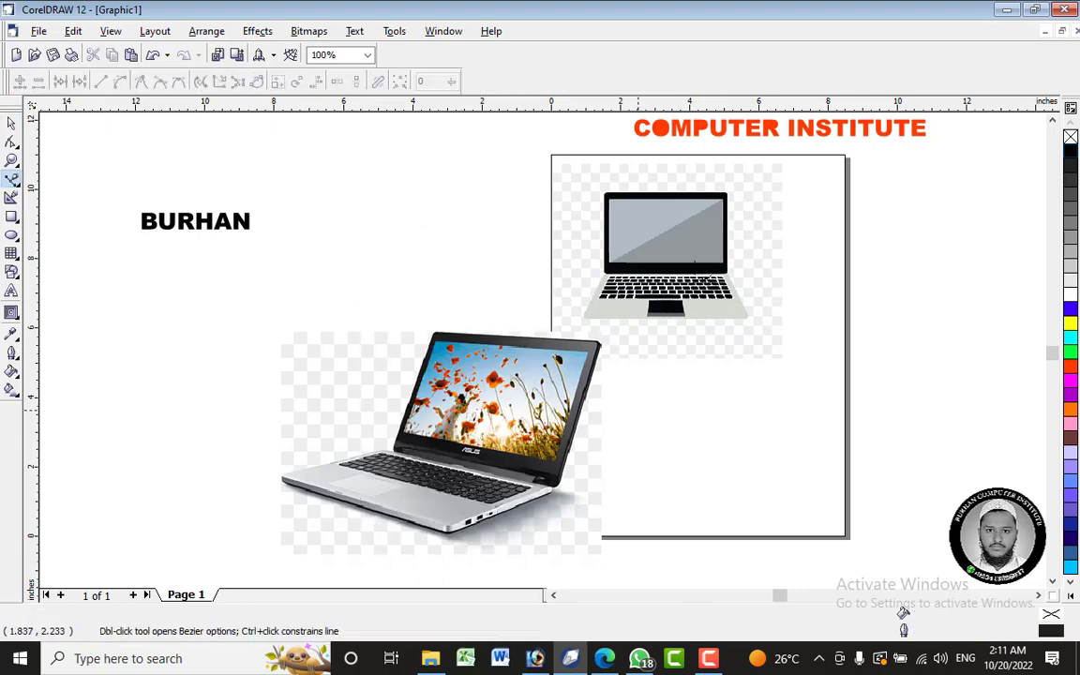
pyautogui.scroll(3, 602, 378)
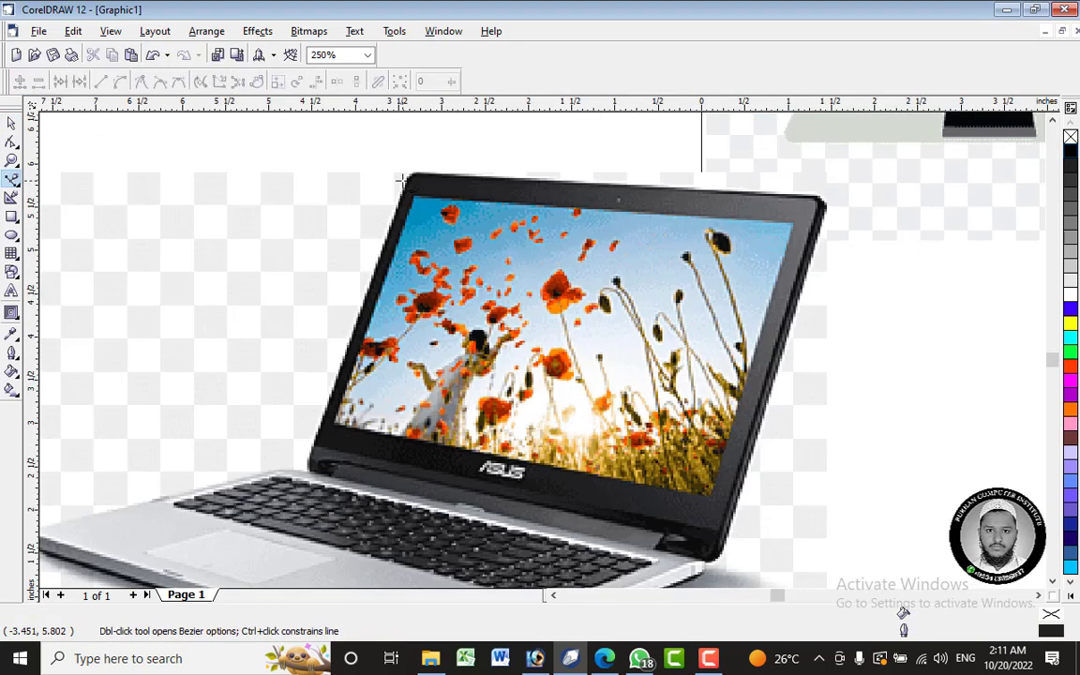
pyautogui.click(796, 219)
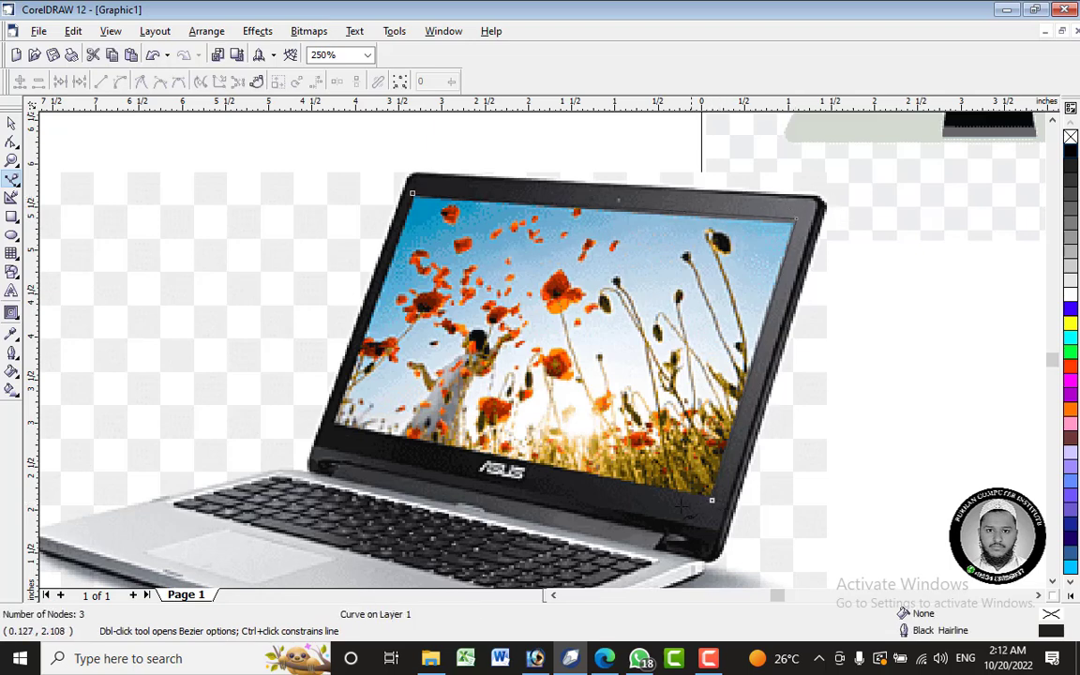
pyautogui.click(331, 427)
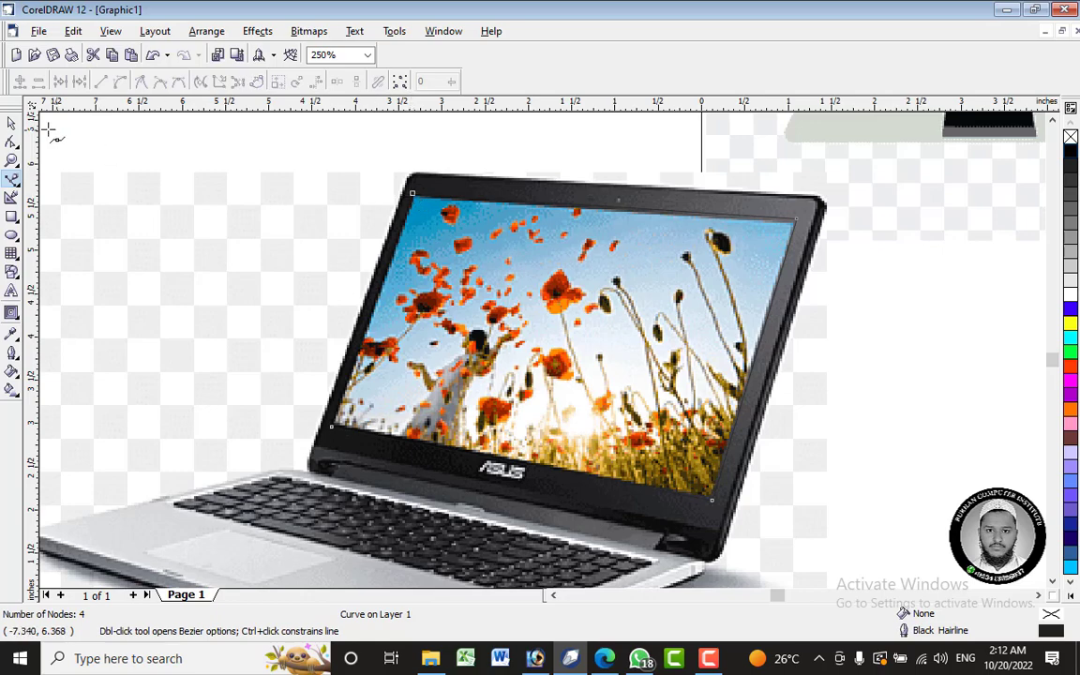
# Move the traced screen outline off the ASUS laptop into the blank area above it.
pyautogui.click(11, 123)
pyautogui.scroll(-3, 741, 255)
pyautogui.click(655, 368)
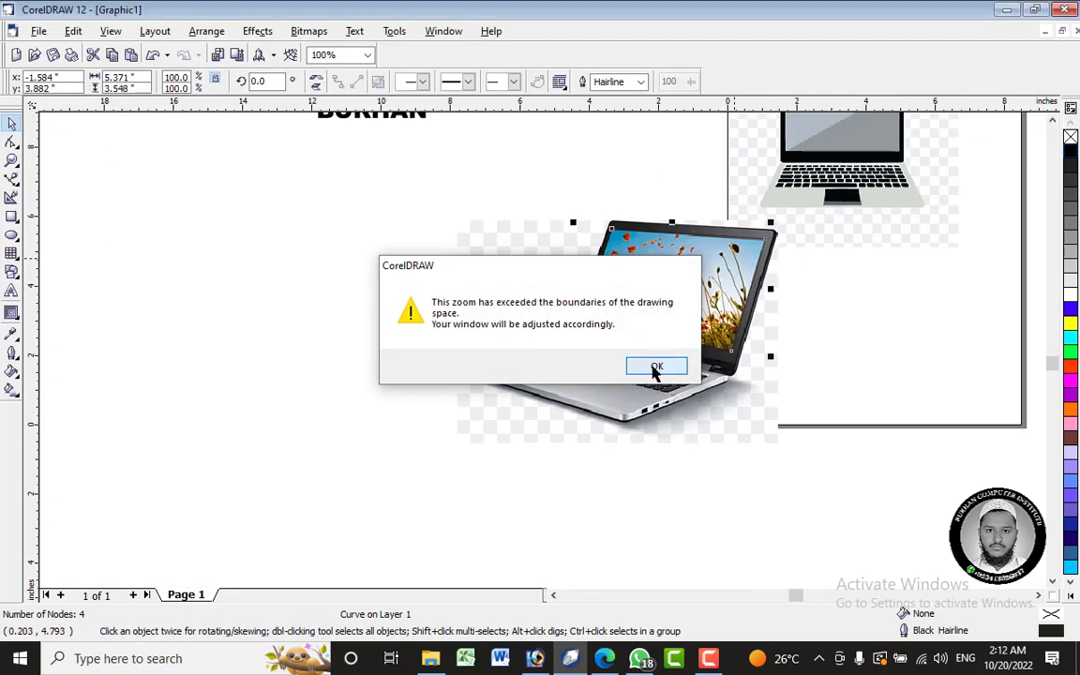
pyautogui.scroll(5, 555, 362)
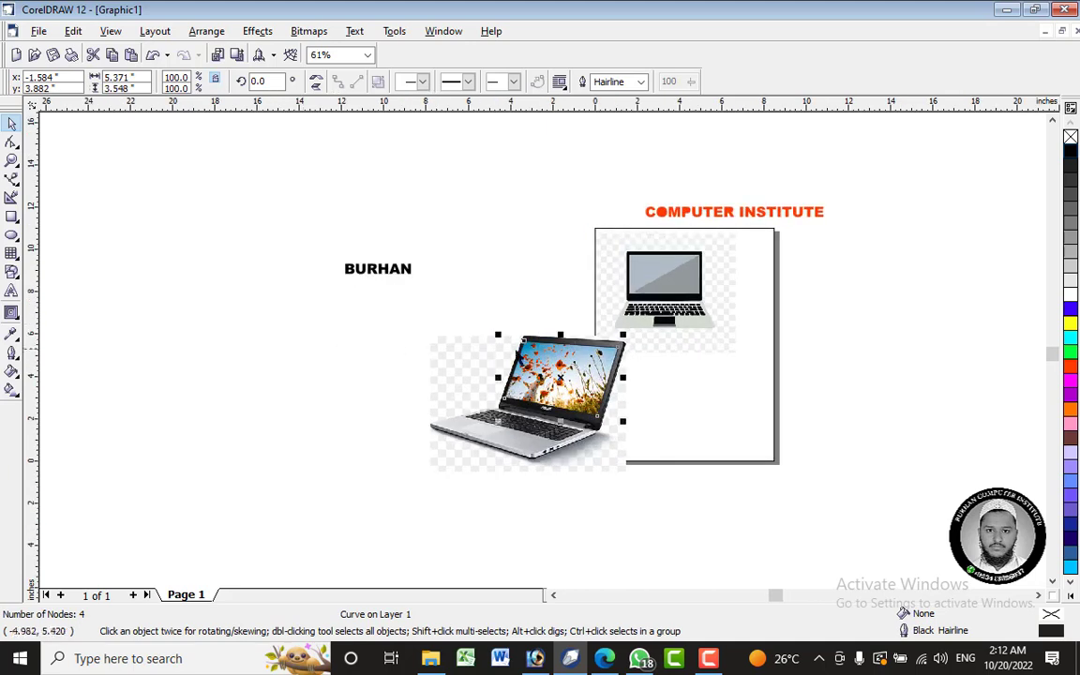
pyautogui.moveTo(521, 352); pyautogui.dragTo(487, 191)
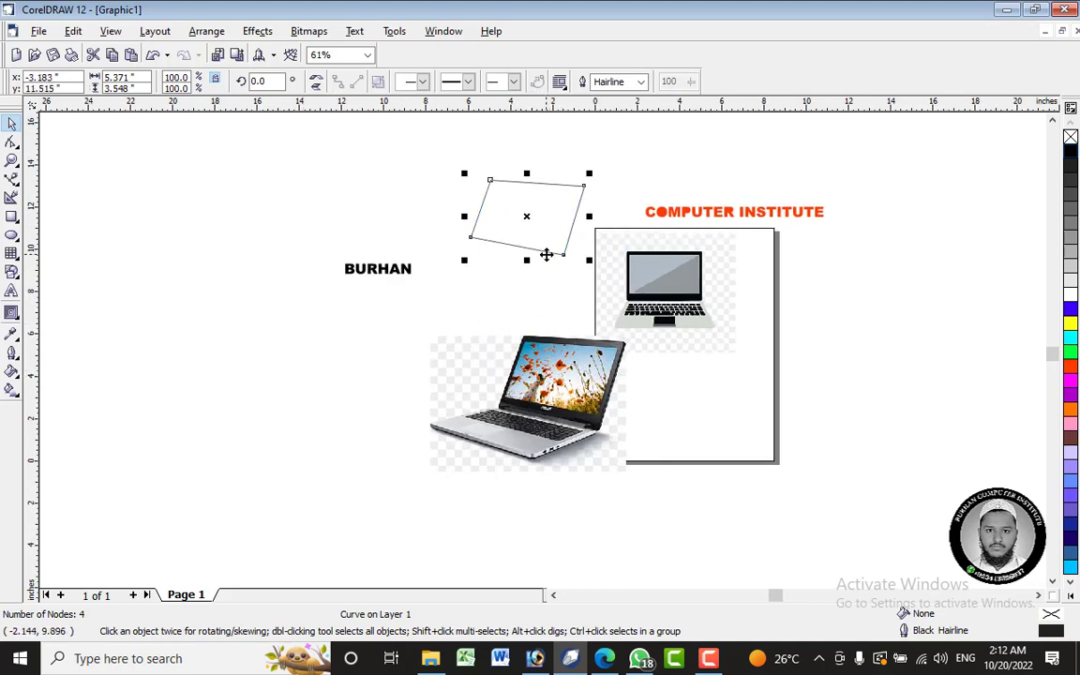
# Fill the traced screen shape with a diagonal linear gradient from cyan at the lower left to magenta at the upper right.
pyautogui.click(11, 390)
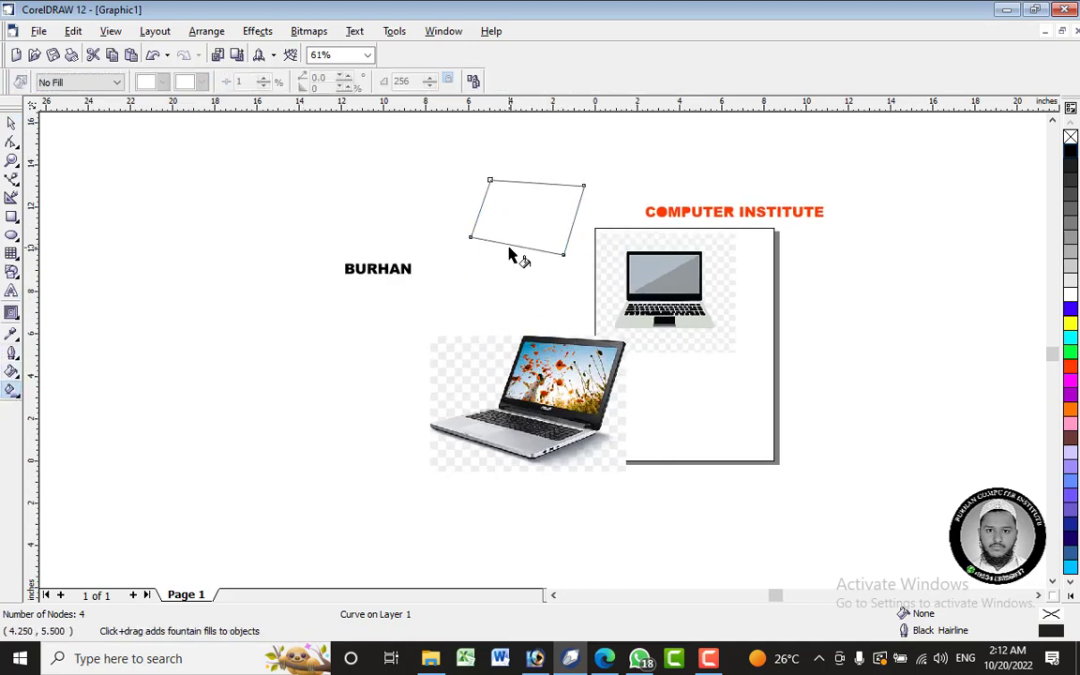
pyautogui.moveTo(509, 248); pyautogui.dragTo(555, 170)
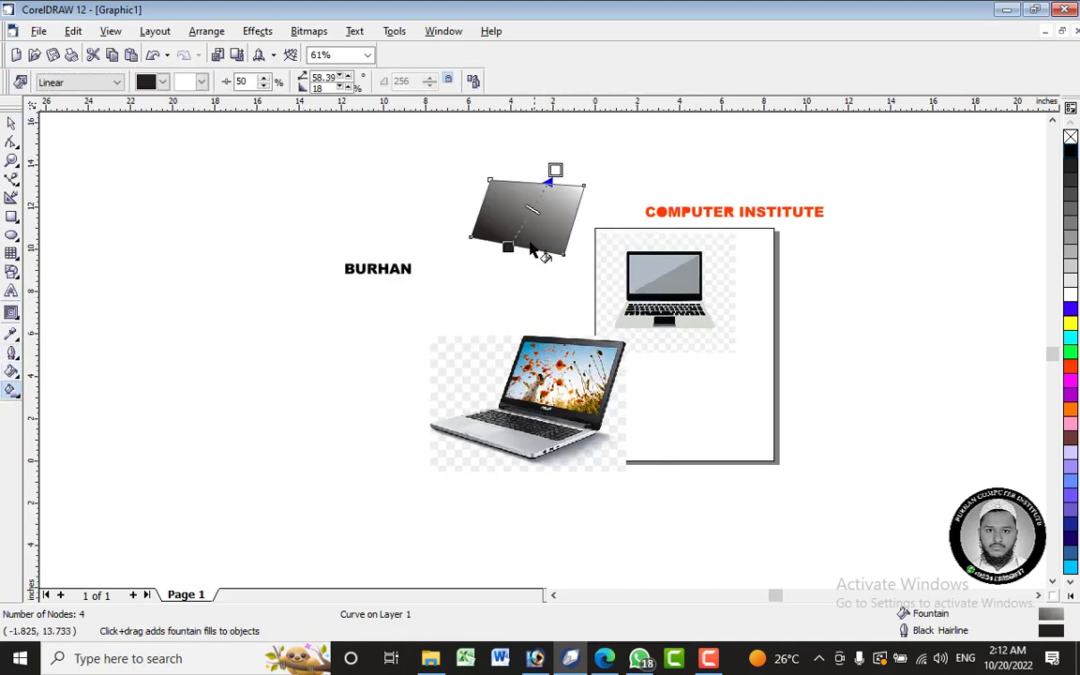
pyautogui.click(1070, 336)
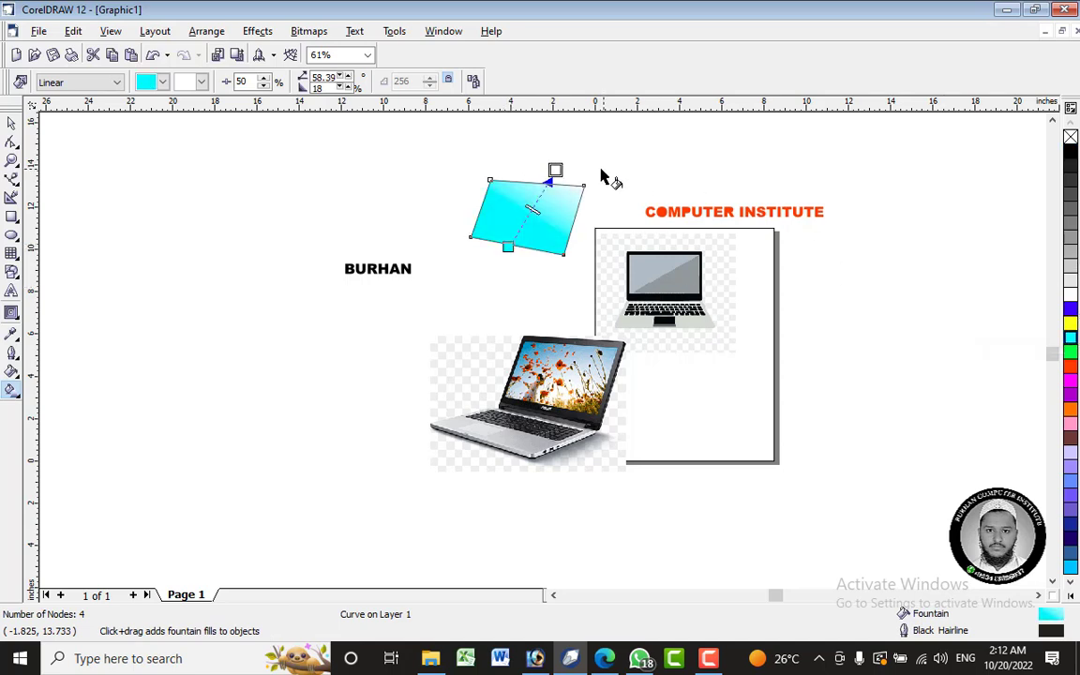
pyautogui.click(1071, 382)
pyautogui.moveTo(507, 248); pyautogui.dragTo(487, 270)
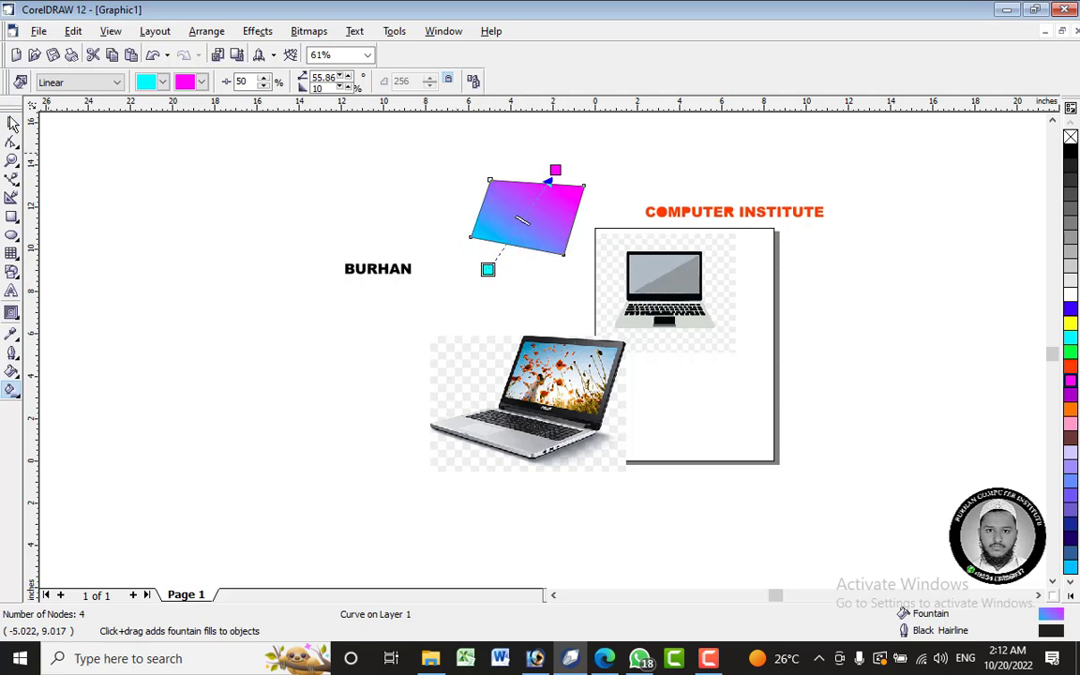
# Remove the gradient shape's outline and move the shape onto the ASUS laptop's screen so it covers the photo.
pyautogui.click(11, 122)
pyautogui.rightClick(527, 211)
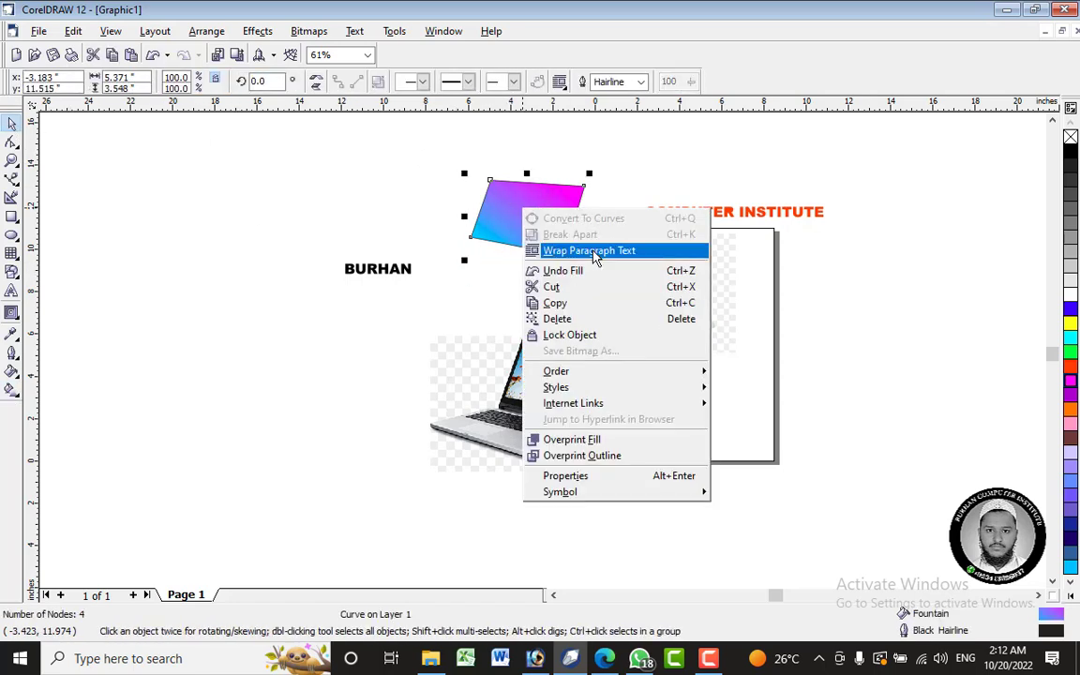
pyautogui.rightClick(1071, 138)
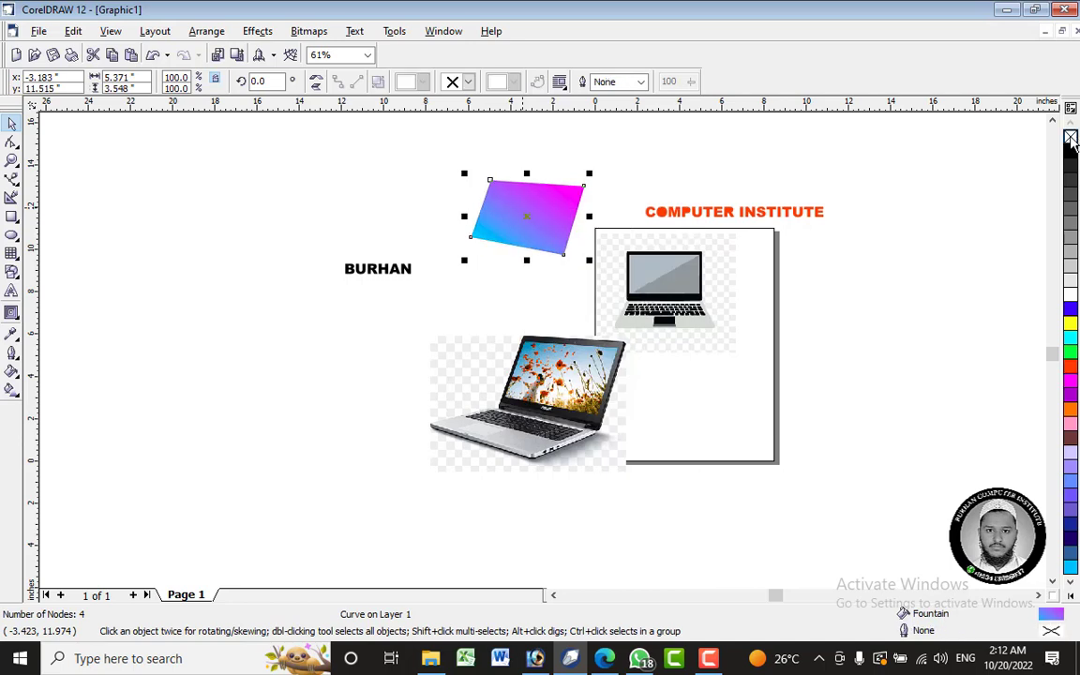
pyautogui.moveTo(532, 215); pyautogui.dragTo(560, 377)
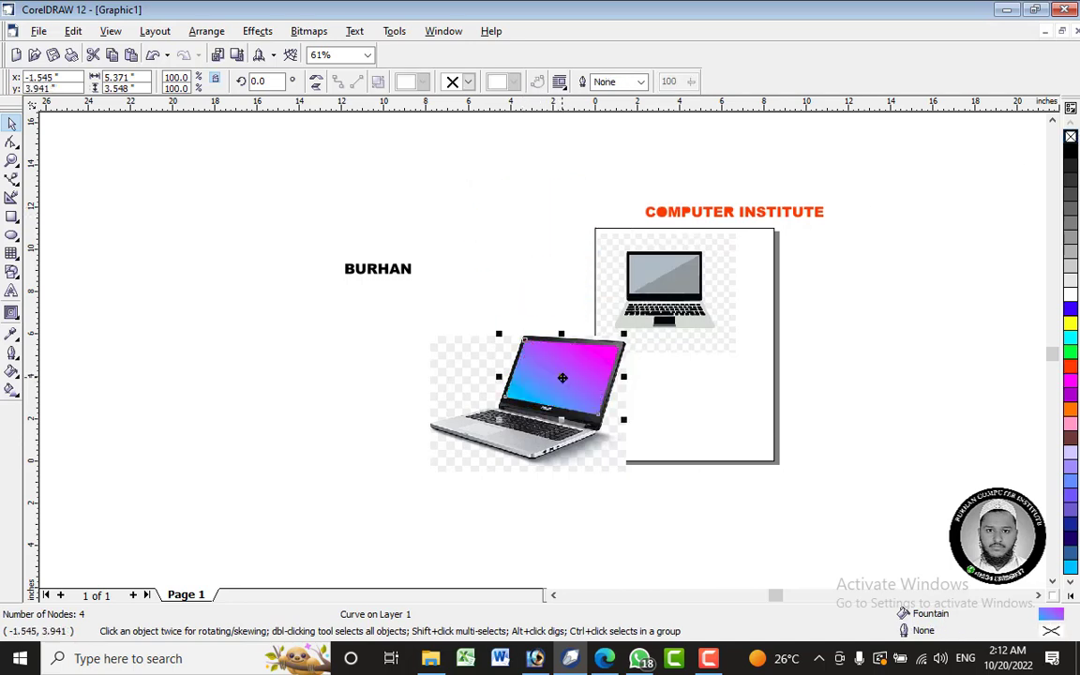
pyautogui.click(795, 410)
pyautogui.scroll(1, 477, 396)
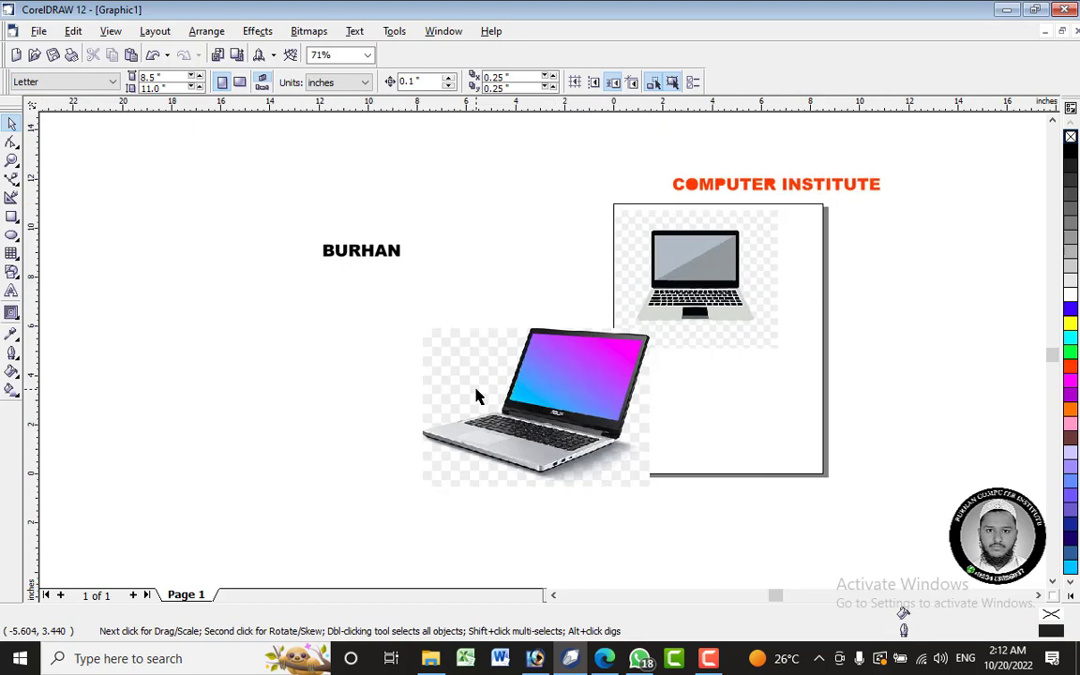
# Move the word BURHAN onto the gradient screen, bring it to the front and centre it there.
pyautogui.click(347, 249)
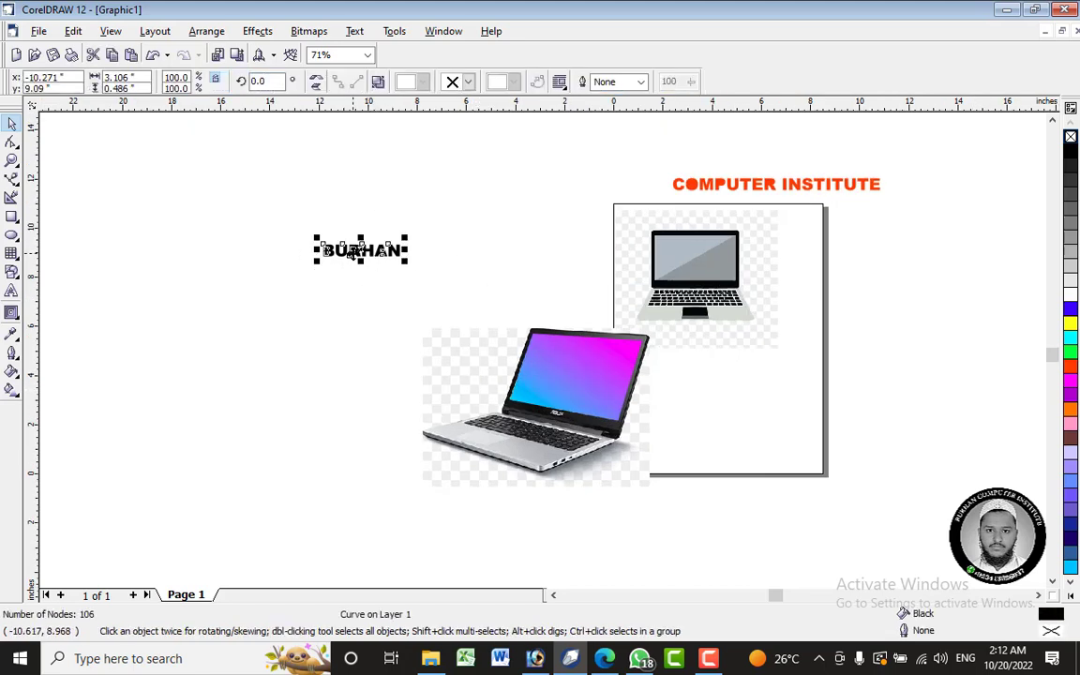
pyautogui.moveTo(349, 254); pyautogui.dragTo(584, 376)
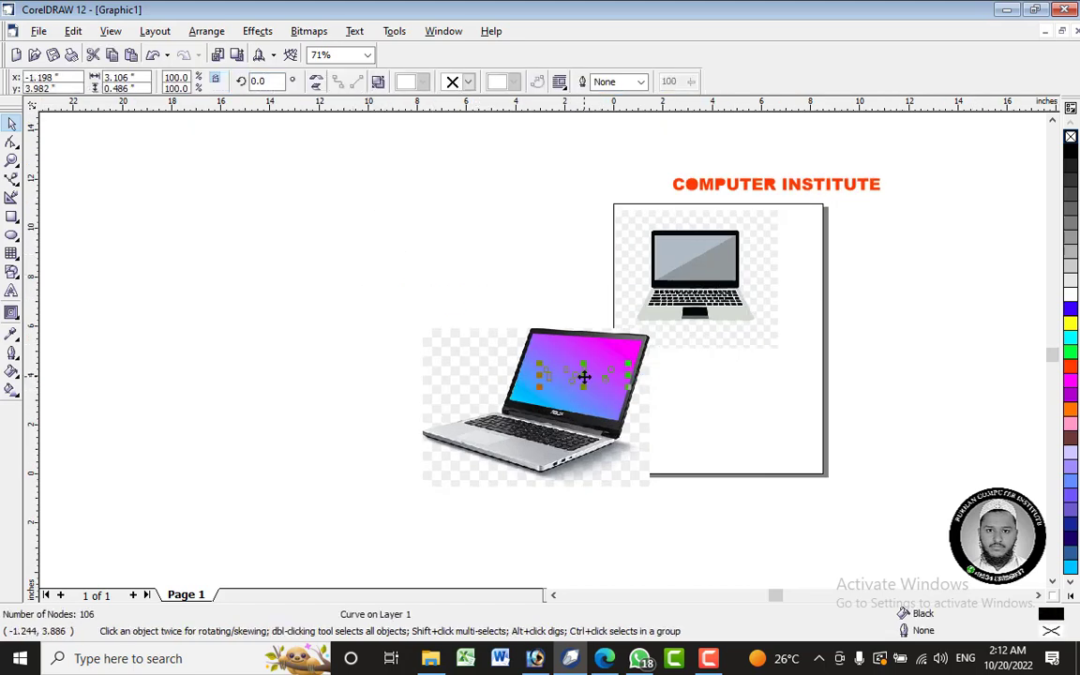
pyautogui.rightClick(583, 376)
pyautogui.moveTo(680, 244)
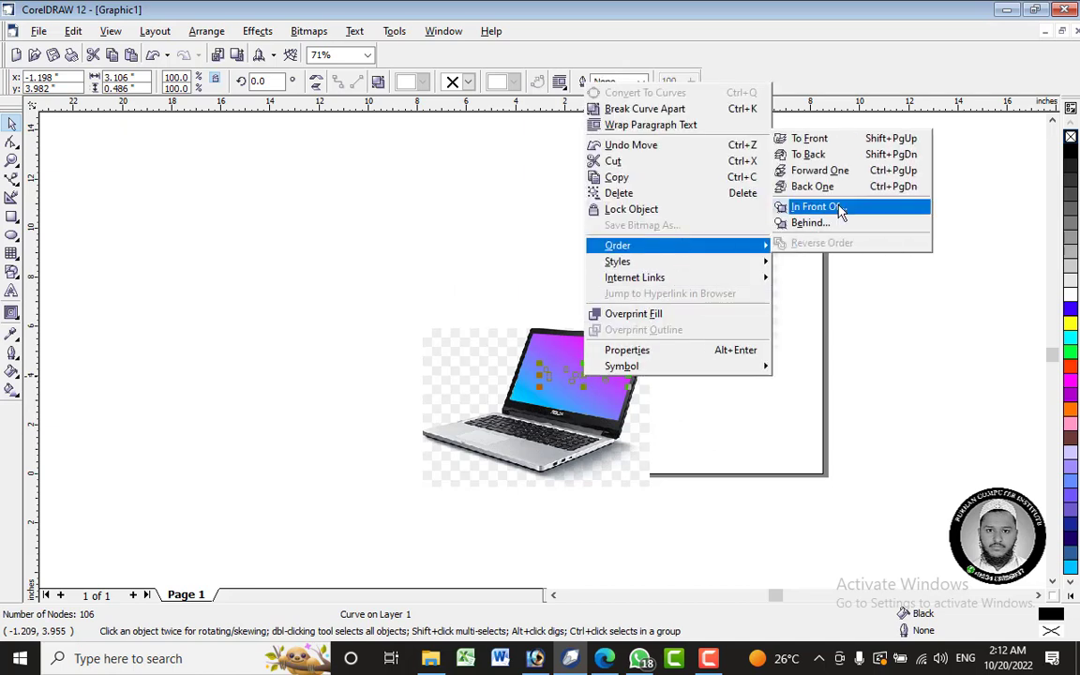
pyautogui.click(809, 138)
pyautogui.click(707, 415)
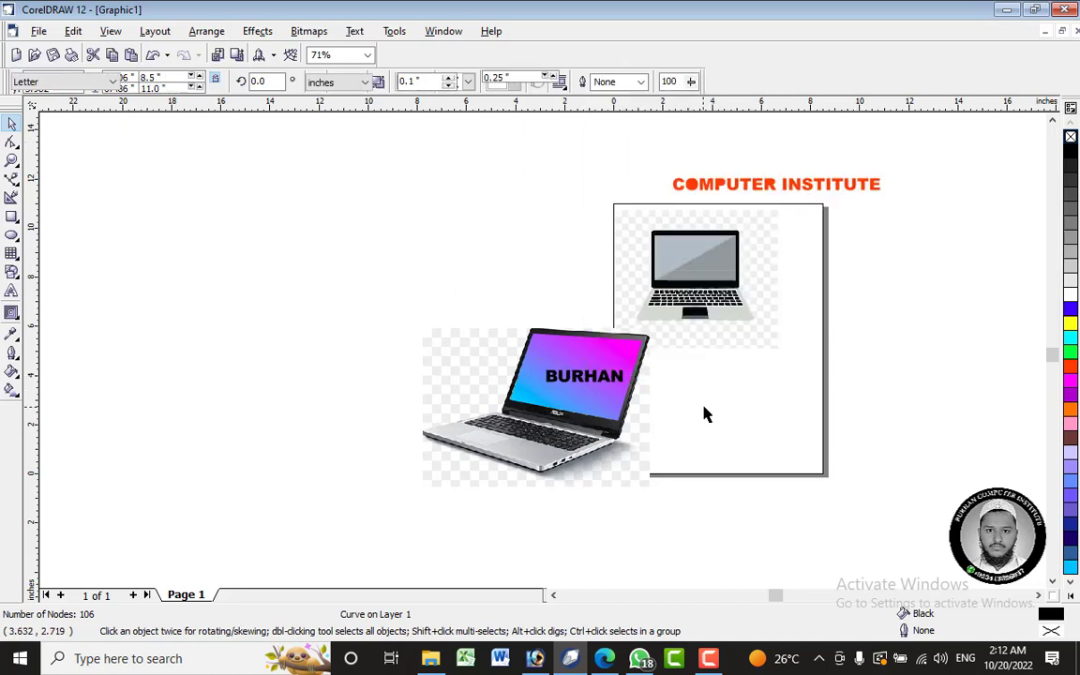
pyautogui.click(592, 377)
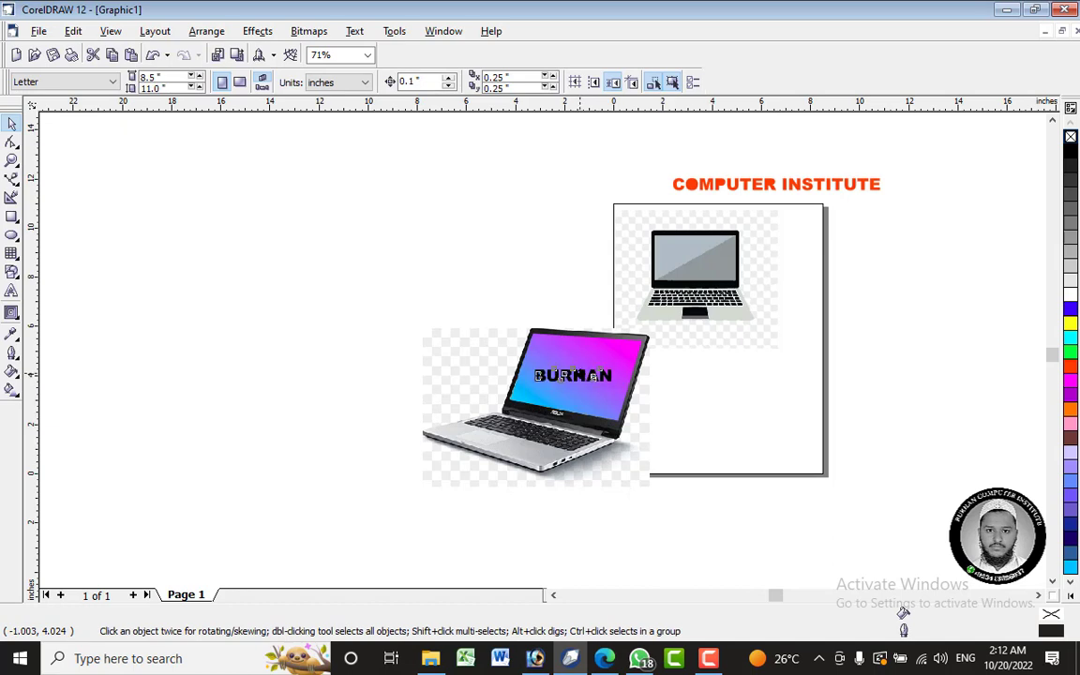
pyautogui.click(702, 424)
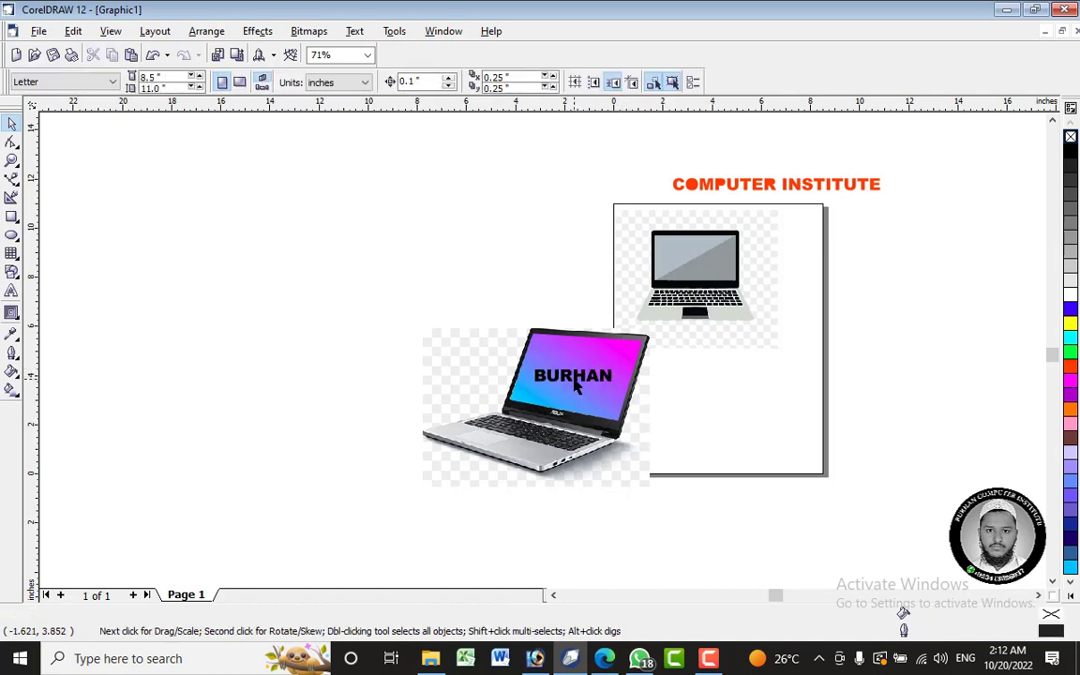
# Move the word BURHAN off the laptop to the blank area at its upper left and open the Envelope settings for it.
pyautogui.moveTo(569, 380); pyautogui.dragTo(360, 261)
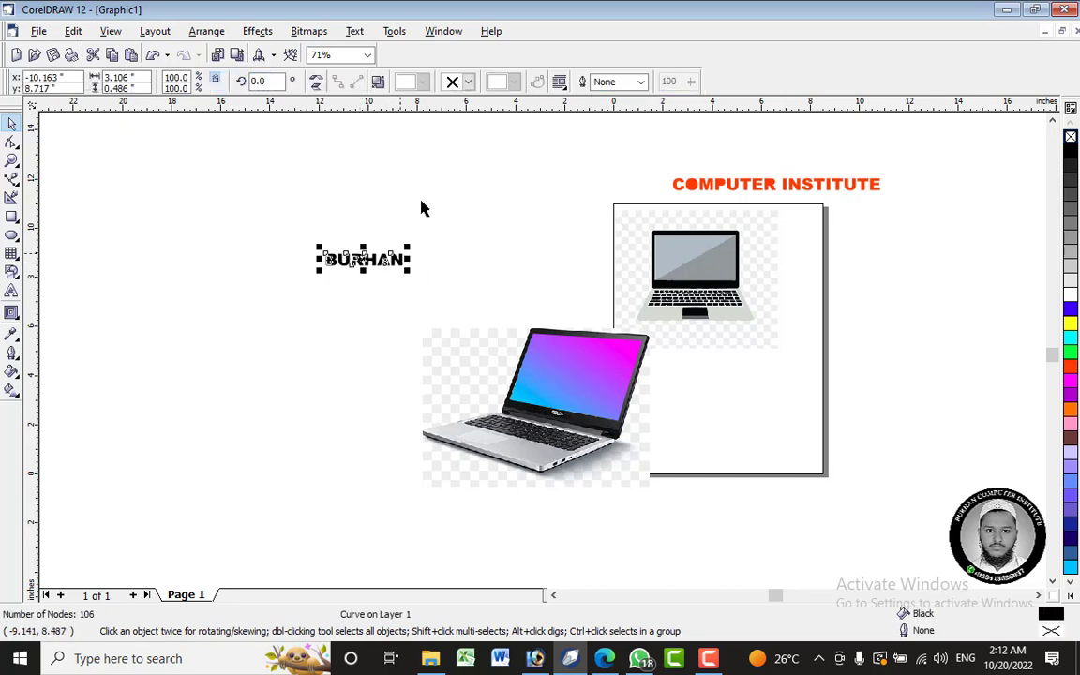
pyautogui.click(259, 31)
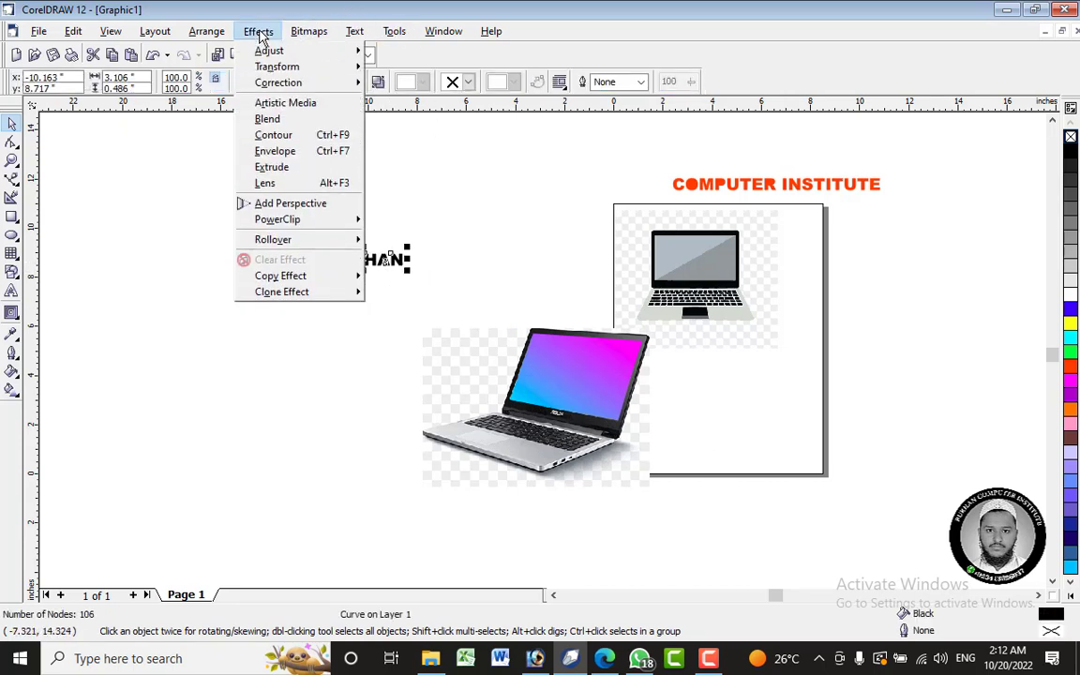
pyautogui.click(274, 151)
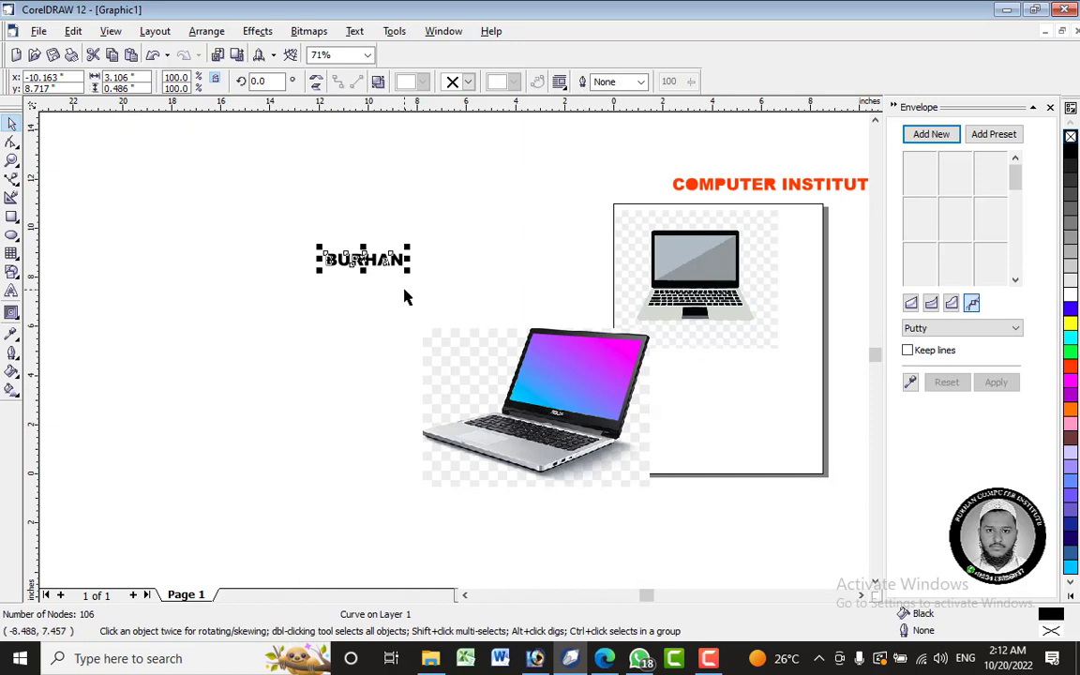
pyautogui.click(425, 254)
pyautogui.click(379, 262)
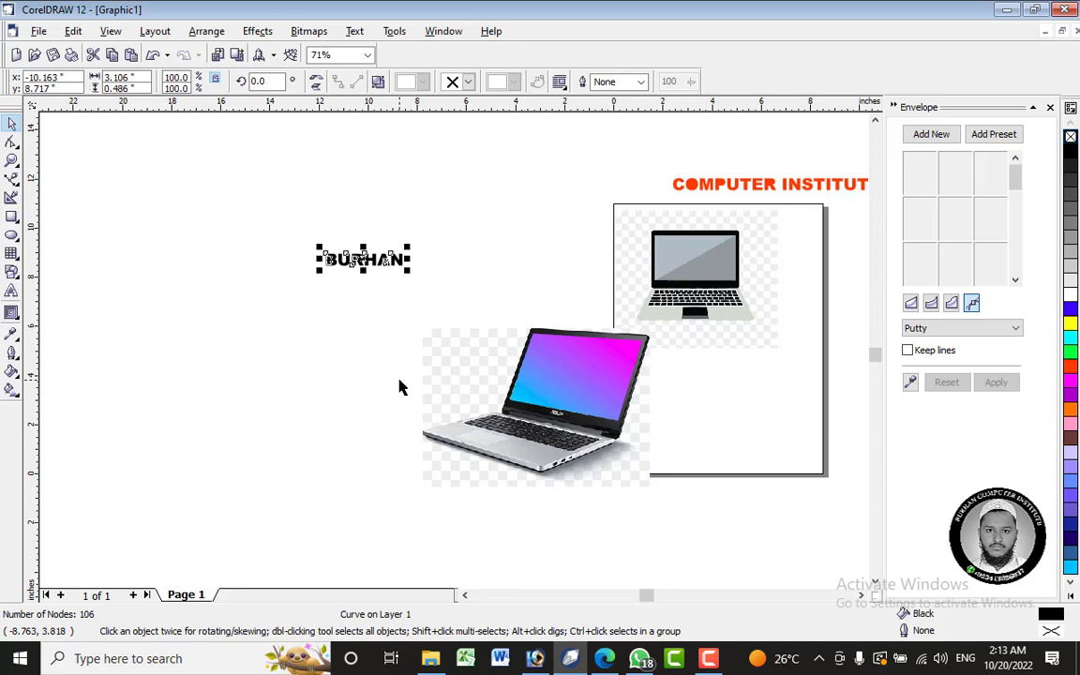
pyautogui.click(375, 333)
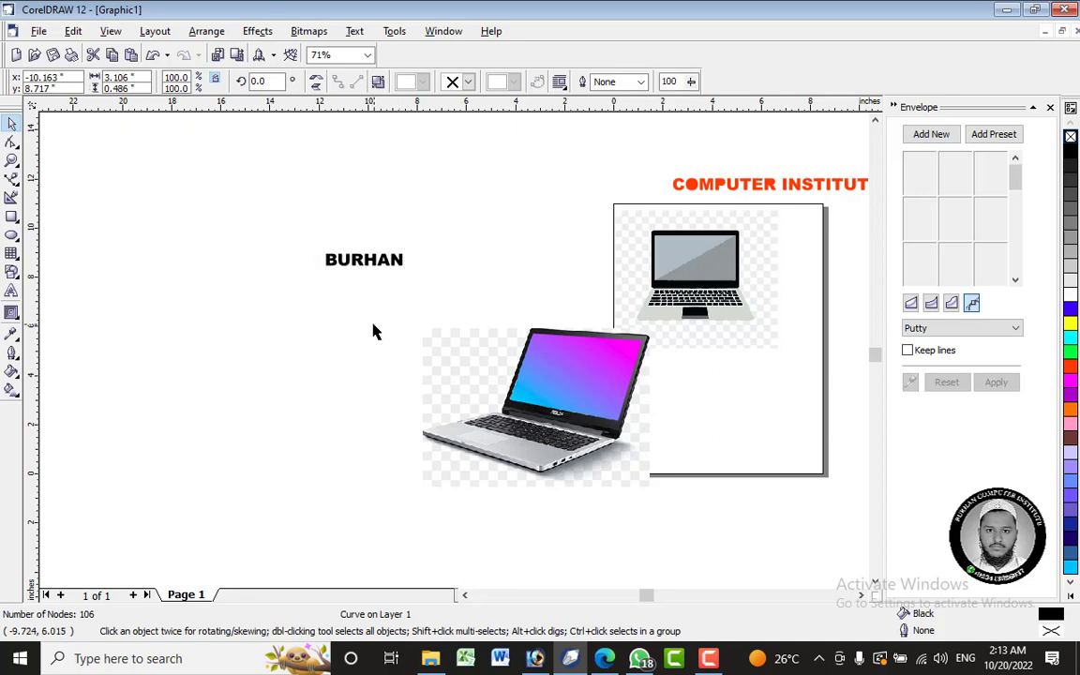
pyautogui.click(388, 267)
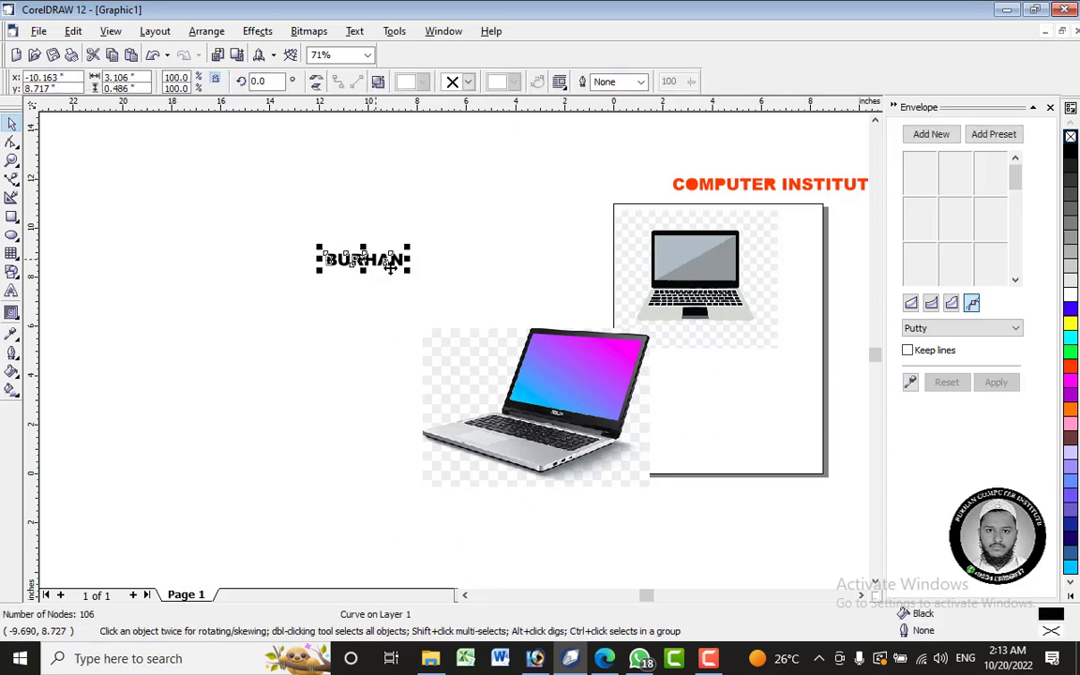
# Create an envelope from the gradient screen shape and apply it to the word BURHAN.
pyautogui.click(911, 384)
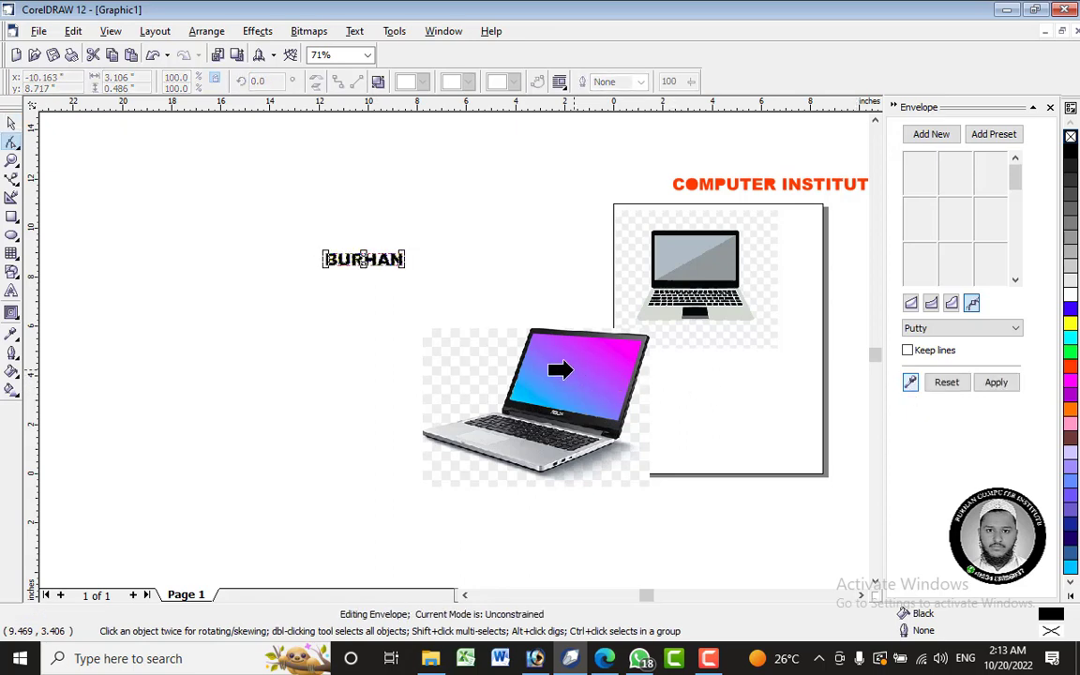
pyautogui.click(556, 366)
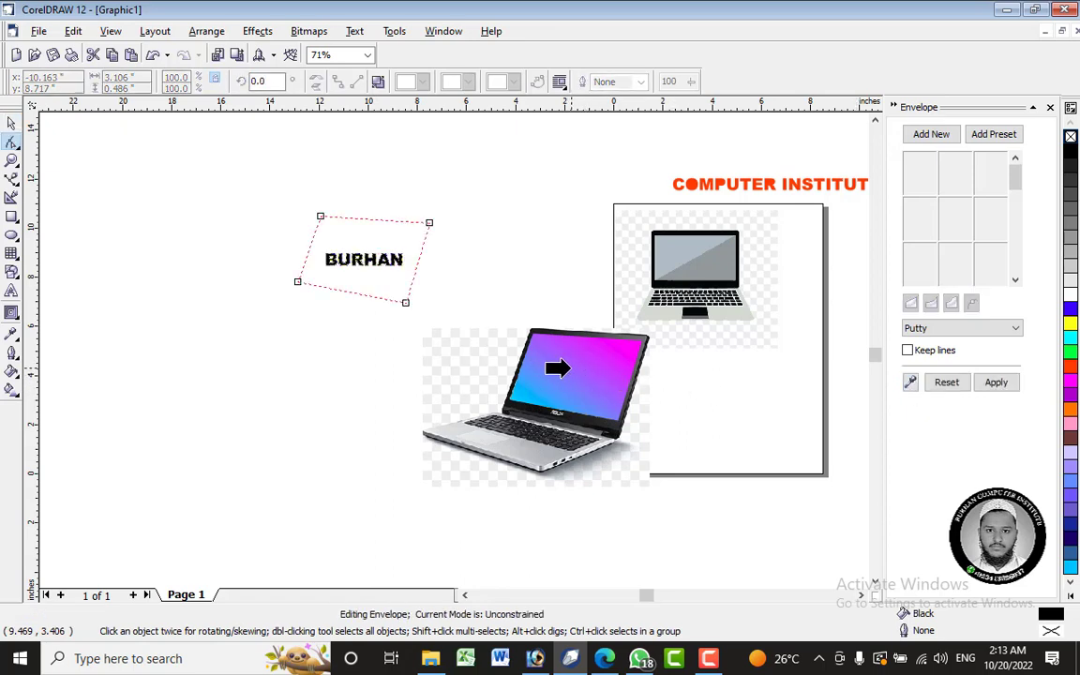
pyautogui.click(997, 384)
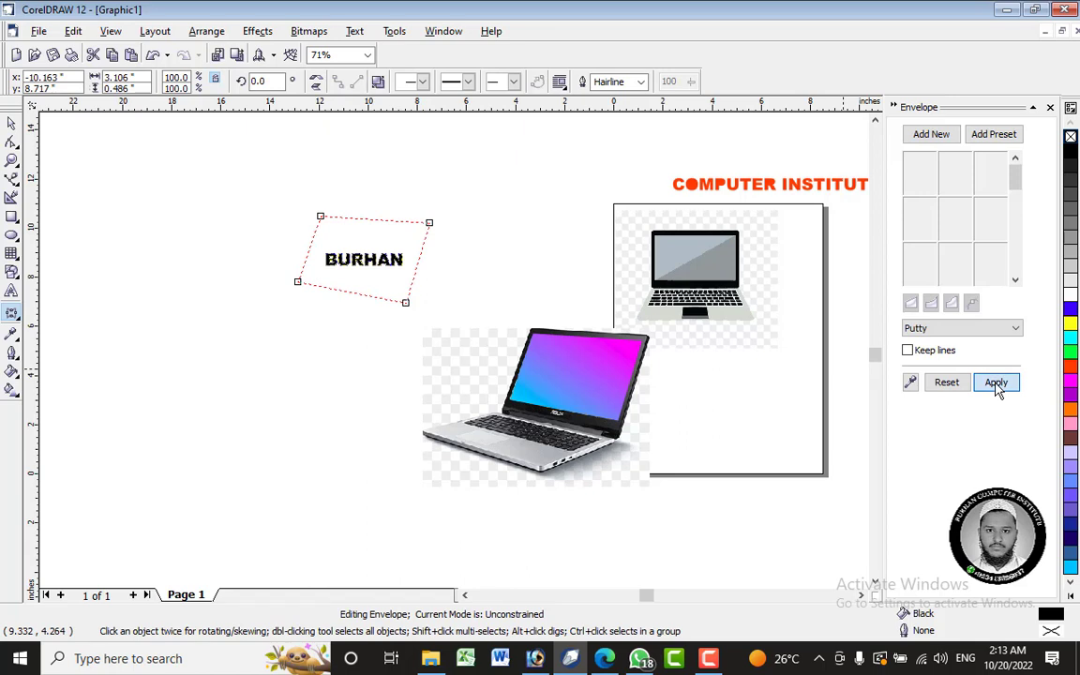
# Fit the slanted BURHAN lettering exactly over the ASUS laptop's gradient screen and fill it with white.
pyautogui.click(12, 123)
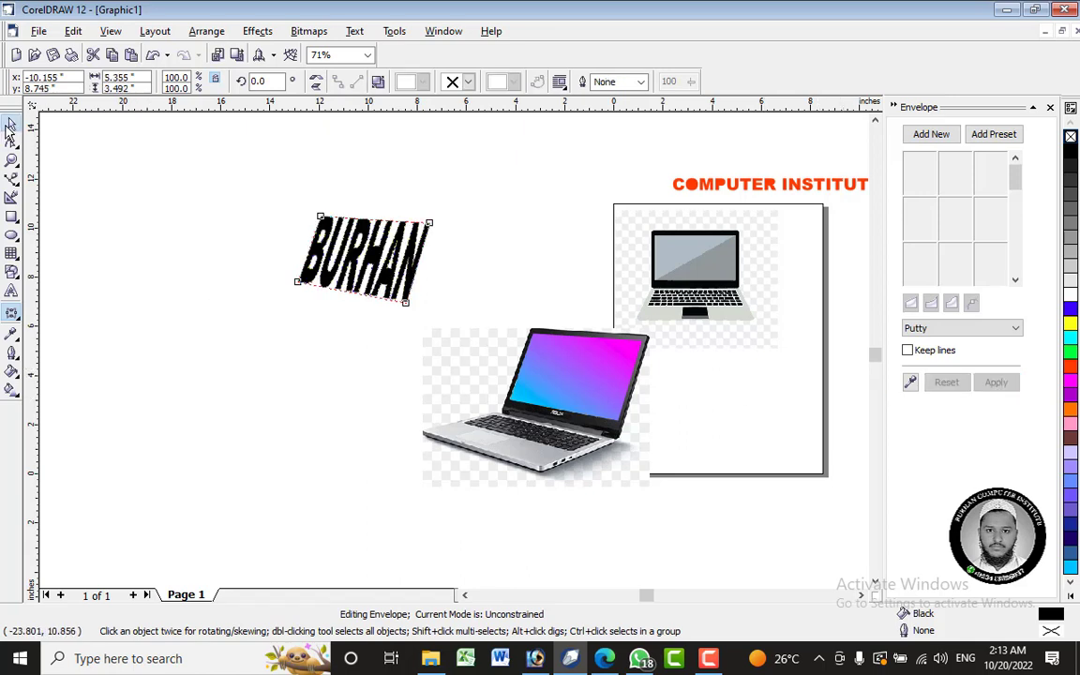
pyautogui.moveTo(383, 294); pyautogui.dragTo(580, 372)
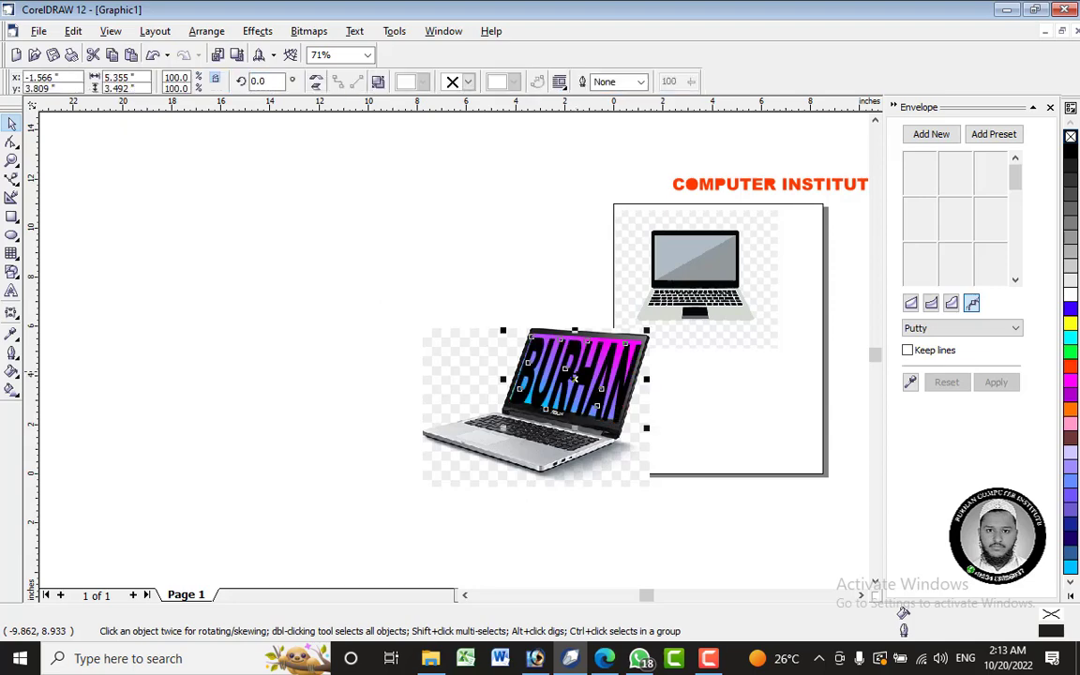
pyautogui.scroll(3, 574, 376)
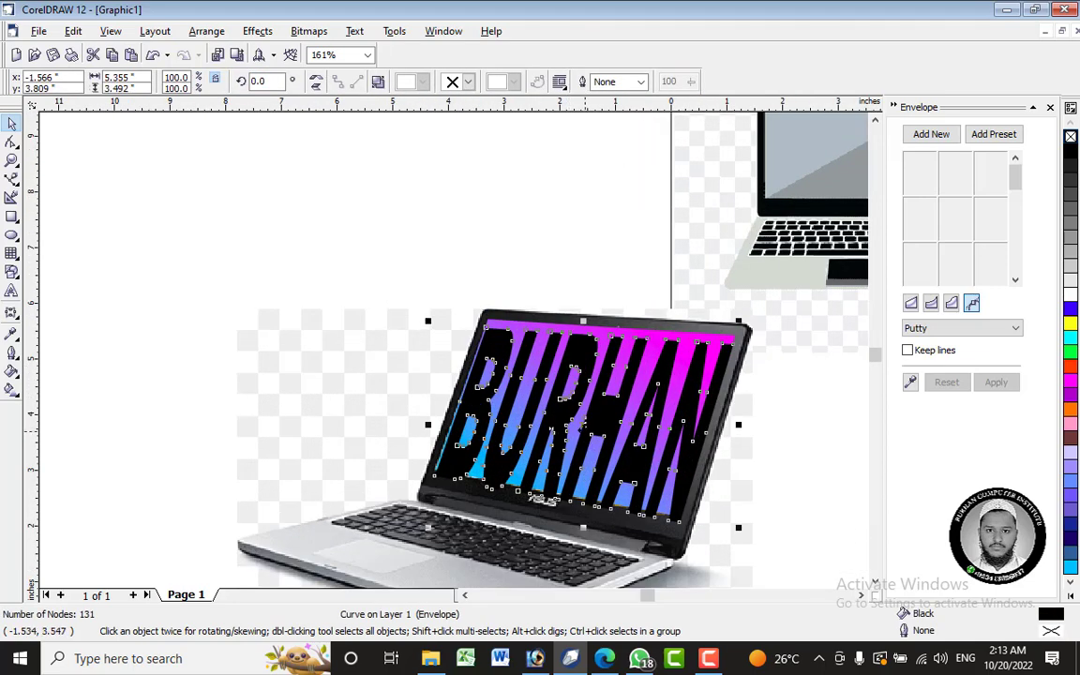
pyautogui.moveTo(524, 379); pyautogui.dragTo(523, 362)
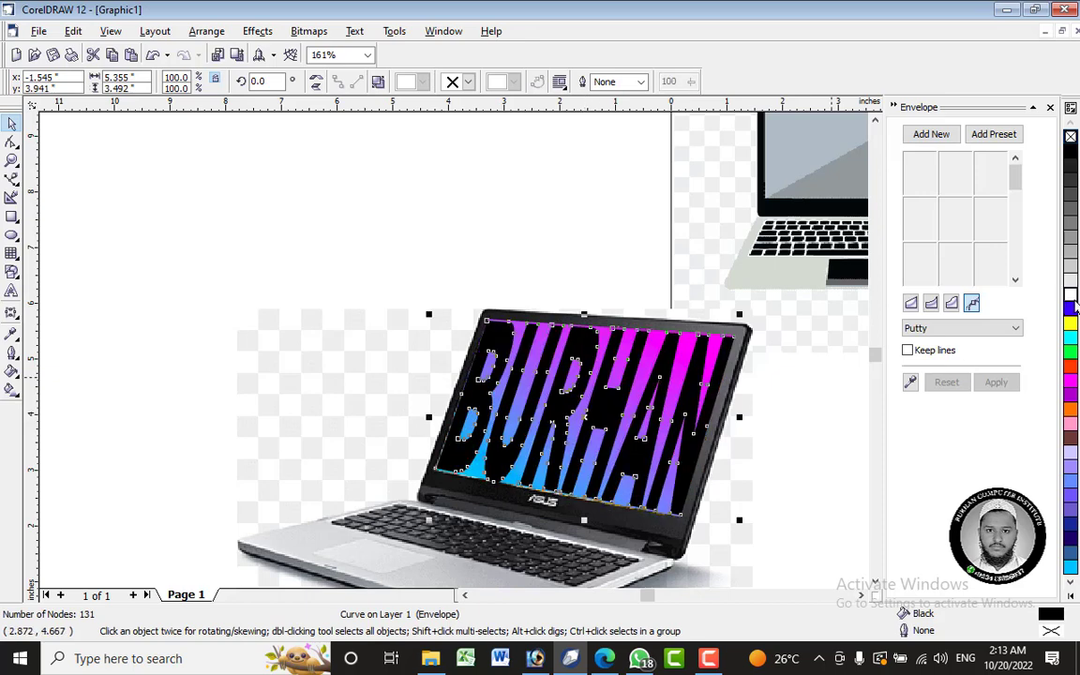
pyautogui.click(1072, 297)
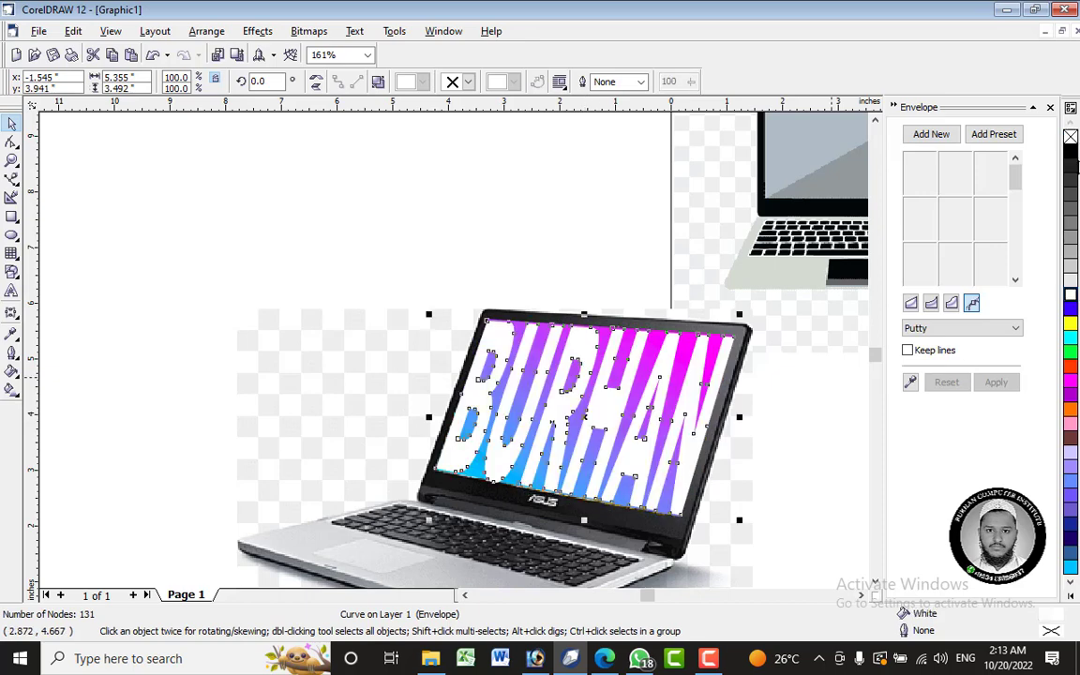
# Give the white BURHAN lettering on the laptop screen a black outline.
pyautogui.rightClick(1072, 158)
pyautogui.click(549, 270)
pyautogui.scroll(-2, 581, 270)
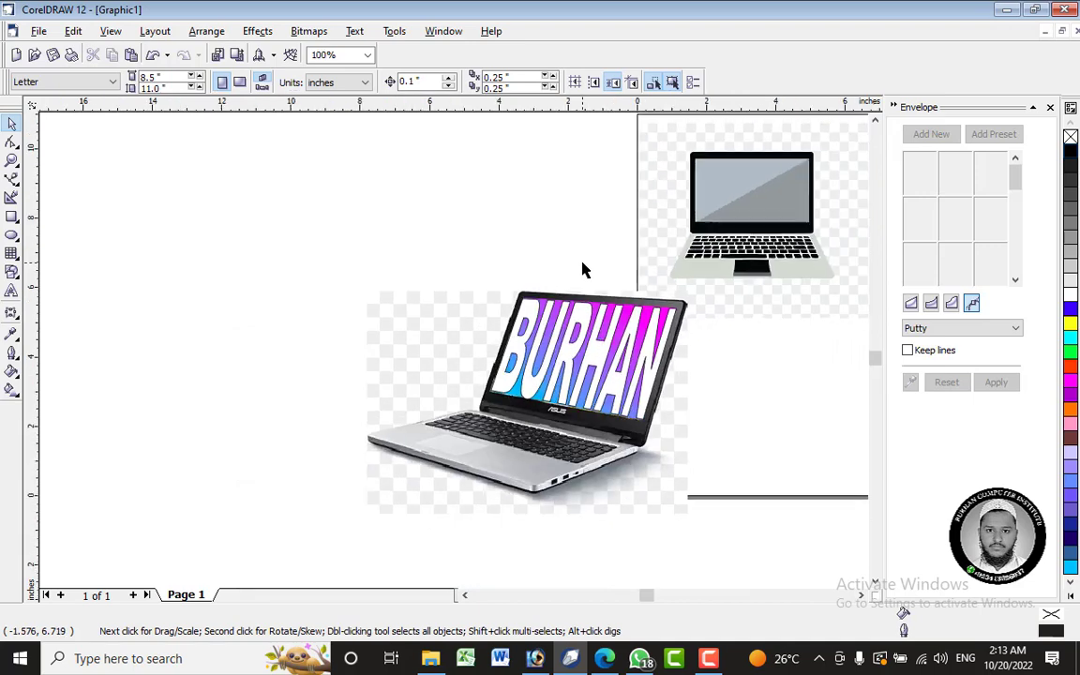
pyautogui.scroll(-2, 582, 270)
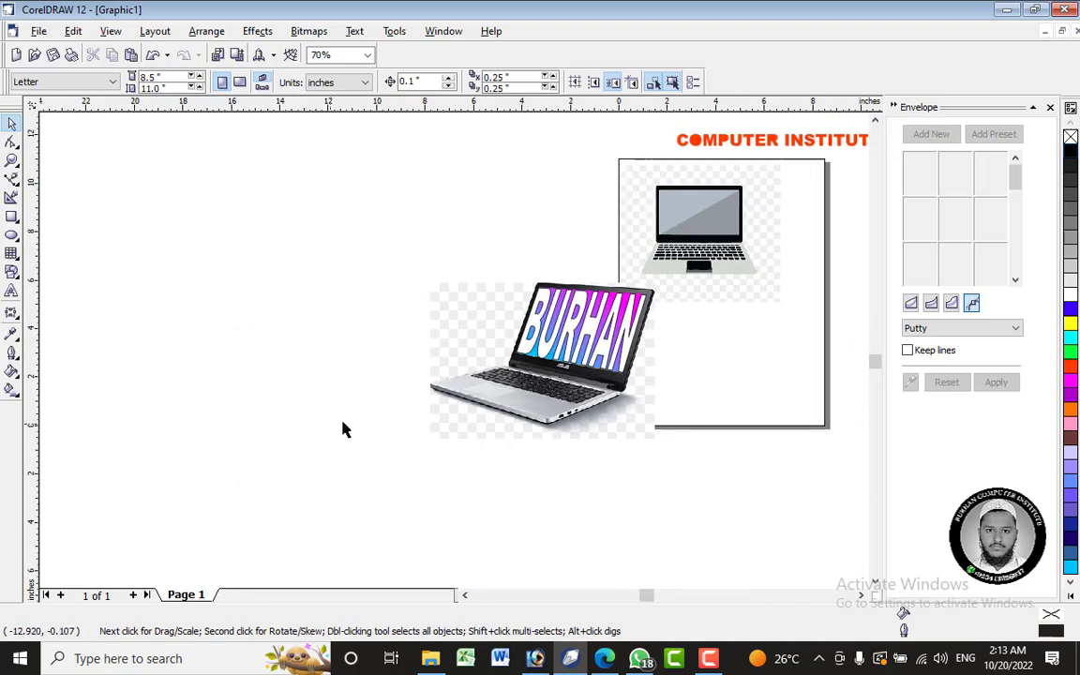
pyautogui.scroll(2, 333, 422)
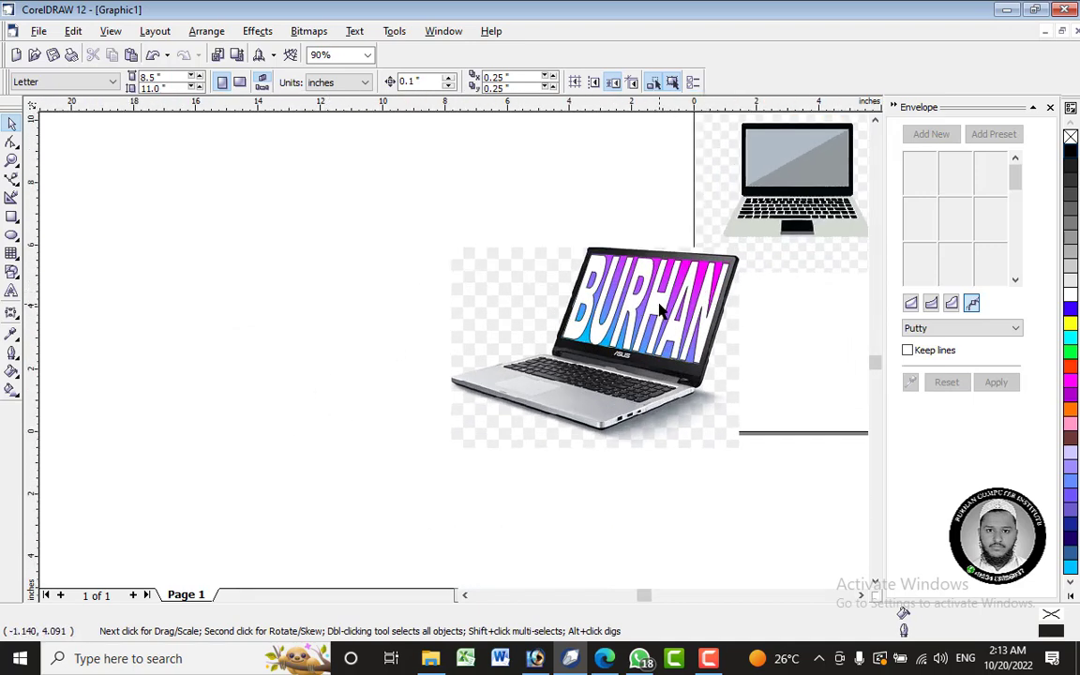
# Undo the outline, white fill, fitting and envelope on BURHAN, back to the plain black word beside the laptop.
pyautogui.click(661, 307)
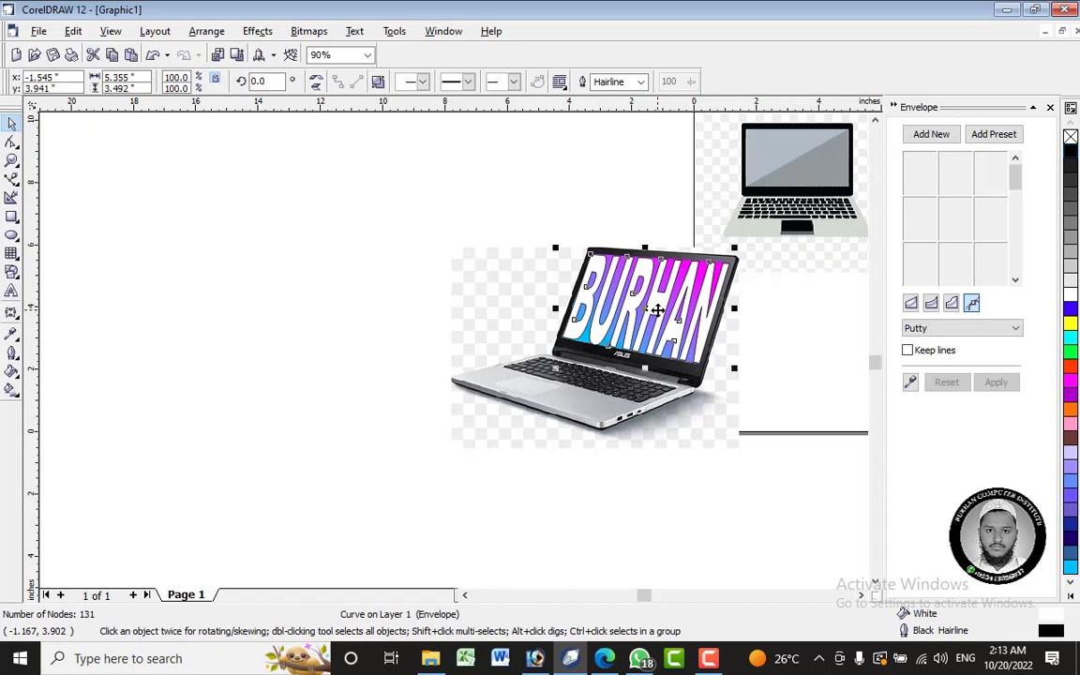
pyautogui.hotkey('ctrl', 'z')
pyautogui.hotkey('ctrl', 'z')
pyautogui.hotkey('ctrl', 'z')
pyautogui.hotkey('ctrl', 'z')
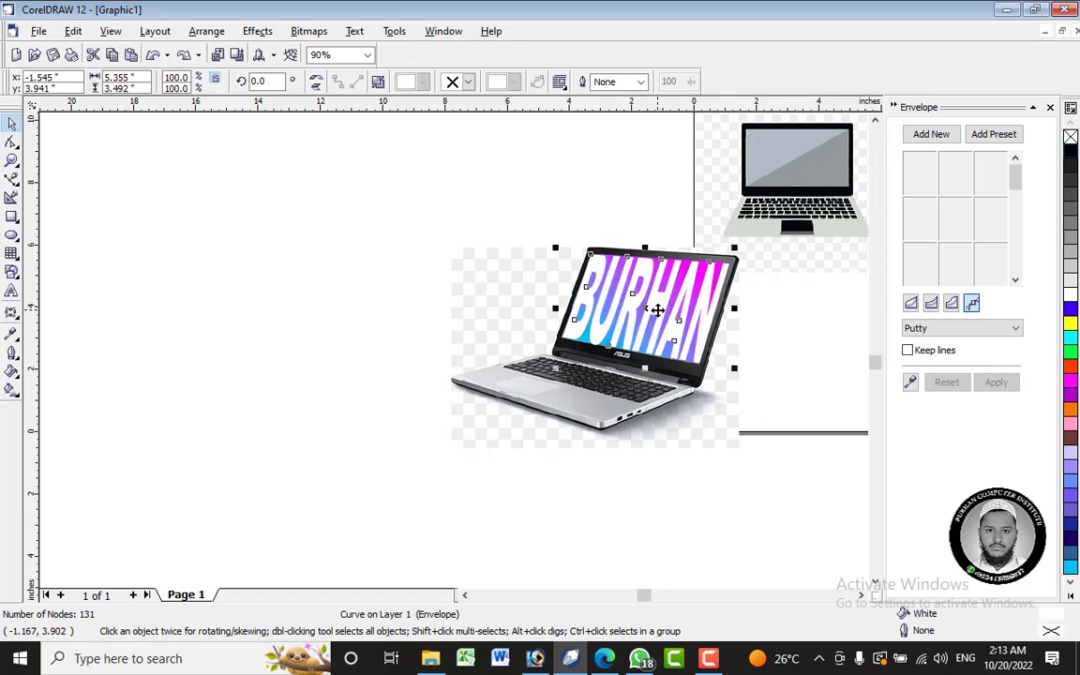
pyautogui.hotkey('ctrl', 'z')
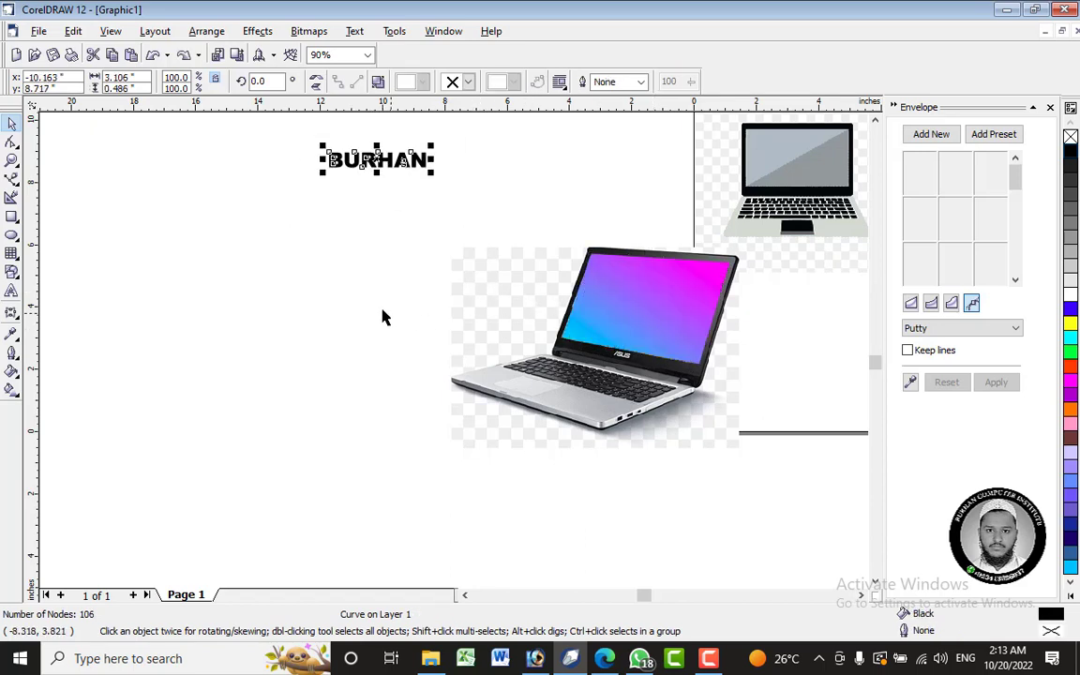
pyautogui.click(381, 314)
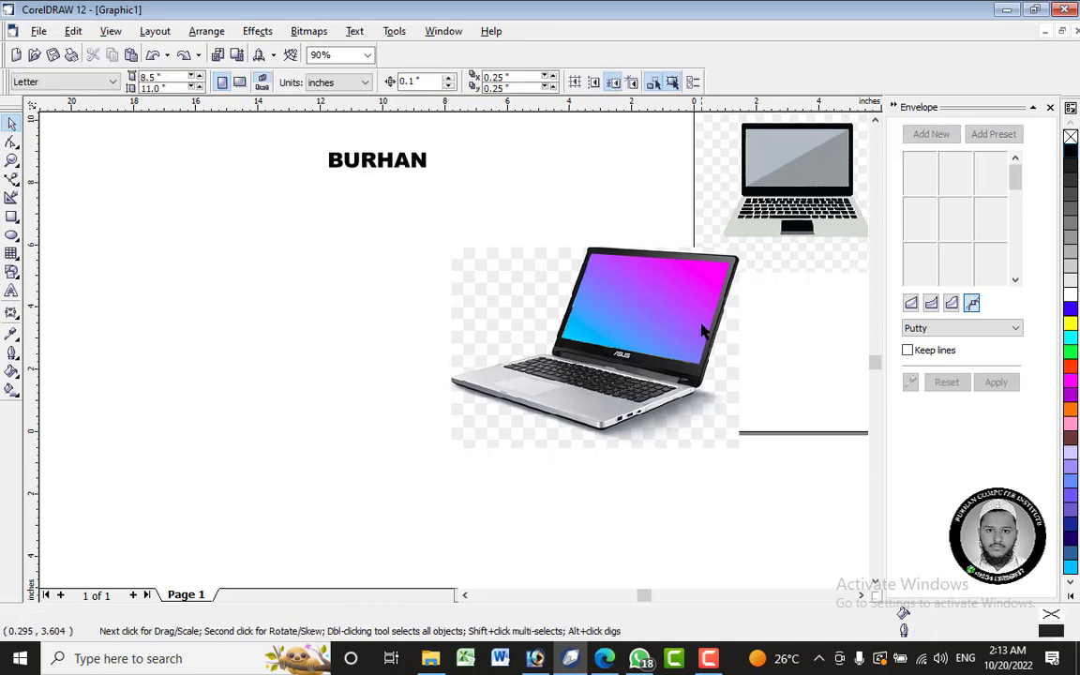
# Make a copy of the gradient screen shape squeezed vertically about its centre to about 32% of the original height.
pyautogui.scroll(3, 592, 313)
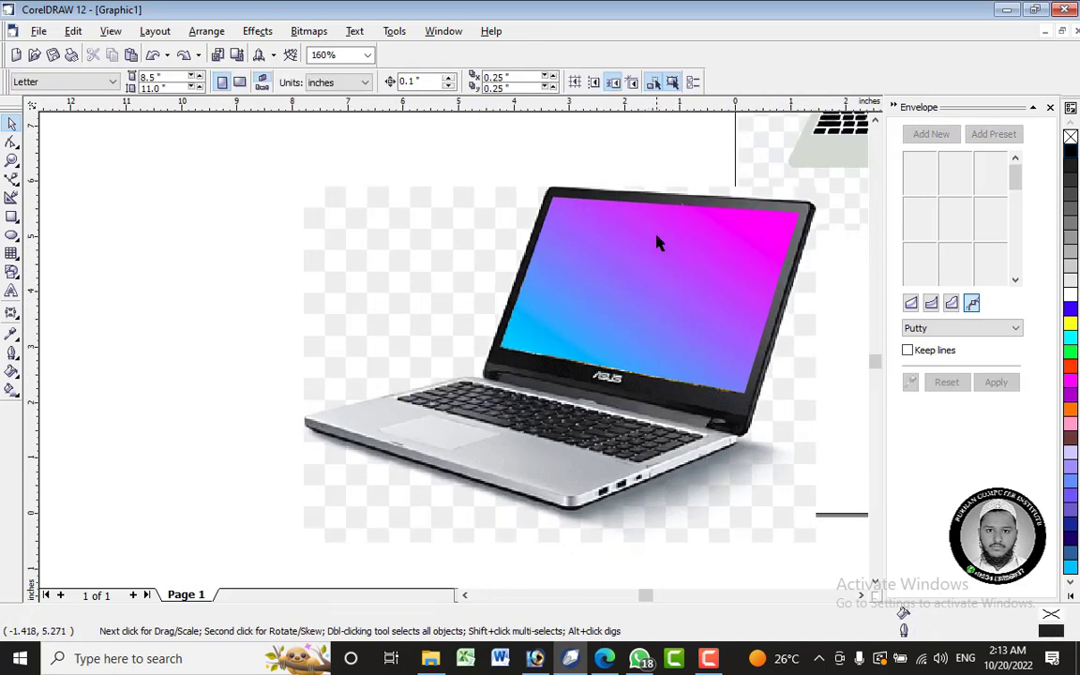
pyautogui.click(668, 213)
pyautogui.moveTo(649, 258)
pyautogui.mouseDown()
pyautogui.moveTo(617, 278)
pyautogui.moveTo(670, 278)
pyautogui.moveTo(662, 206)
pyautogui.moveTo(641, 224)
pyautogui.moveTo(635, 258)
pyautogui.mouseUp()
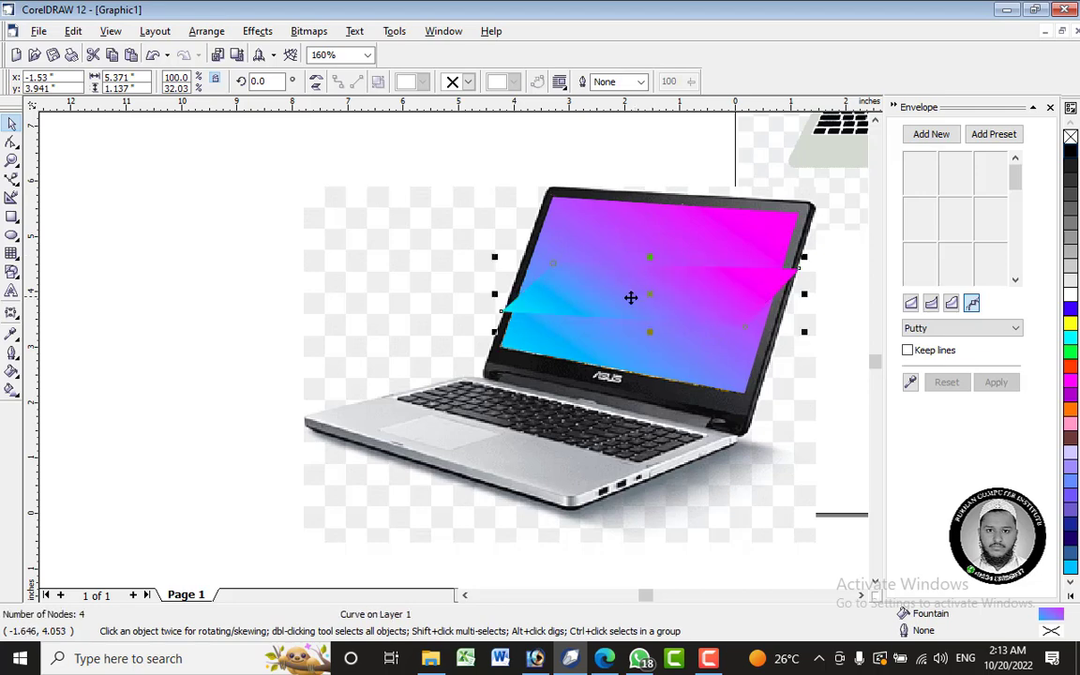
# Reshape the squeezed copy by moving its four corner nodes onto the screen's slanted side edges, making a band about 4.77 by 1.73 inches.
pyautogui.click(12, 142)
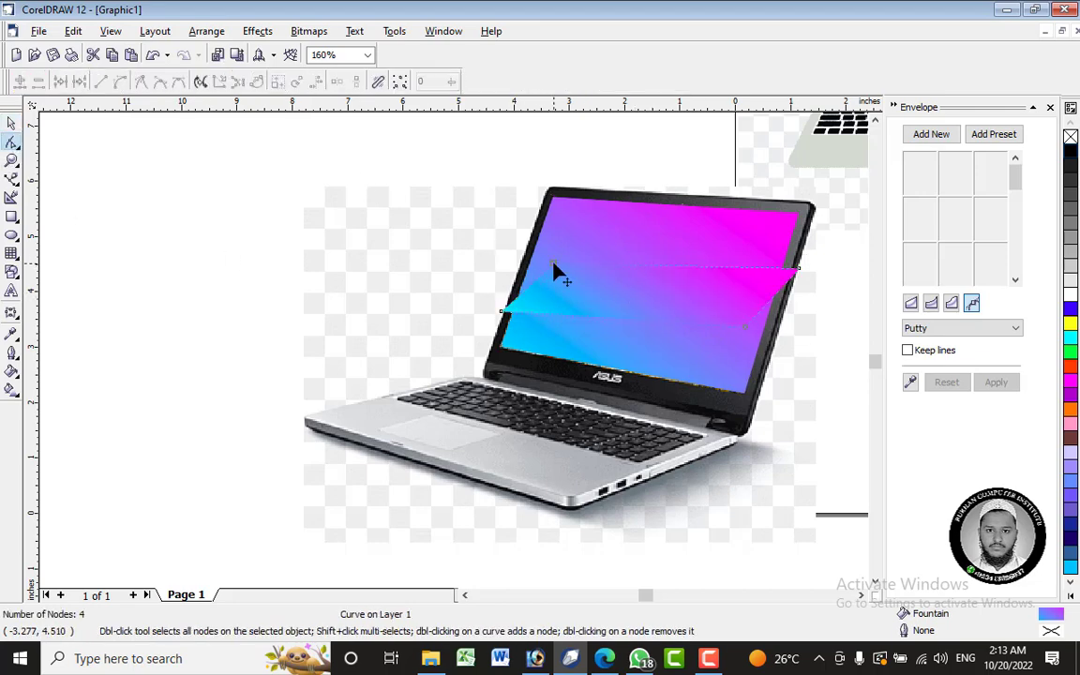
pyautogui.moveTo(554, 264); pyautogui.dragTo(532, 258)
pyautogui.moveTo(503, 313); pyautogui.dragTo(513, 313)
pyautogui.moveTo(799, 270); pyautogui.dragTo(781, 270)
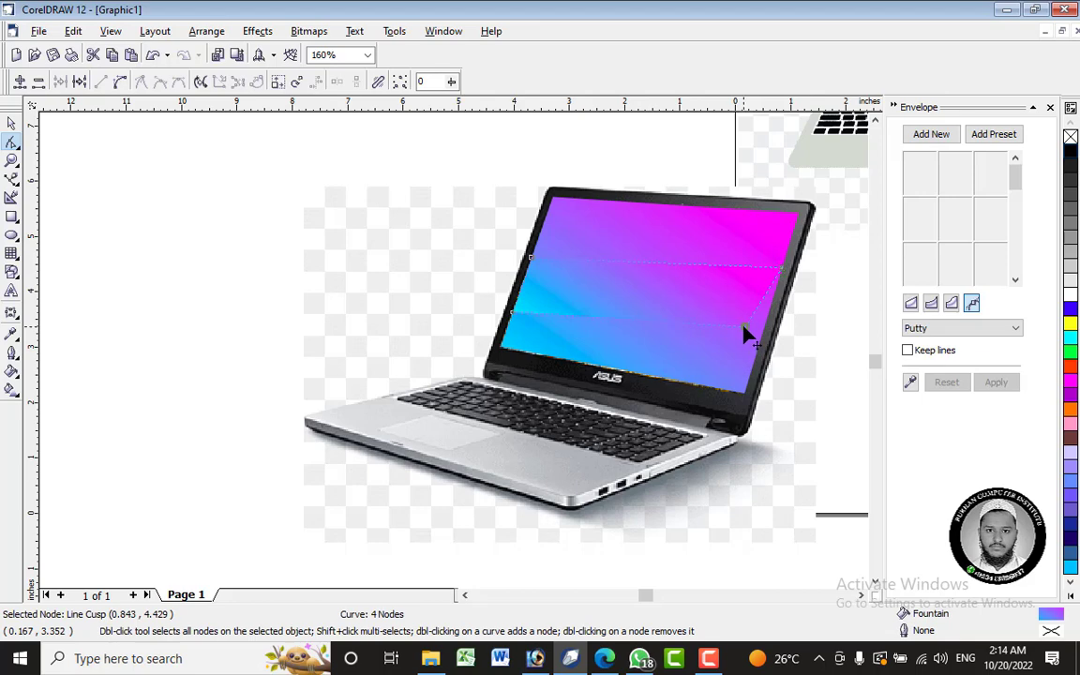
pyautogui.moveTo(747, 330); pyautogui.dragTo(763, 334)
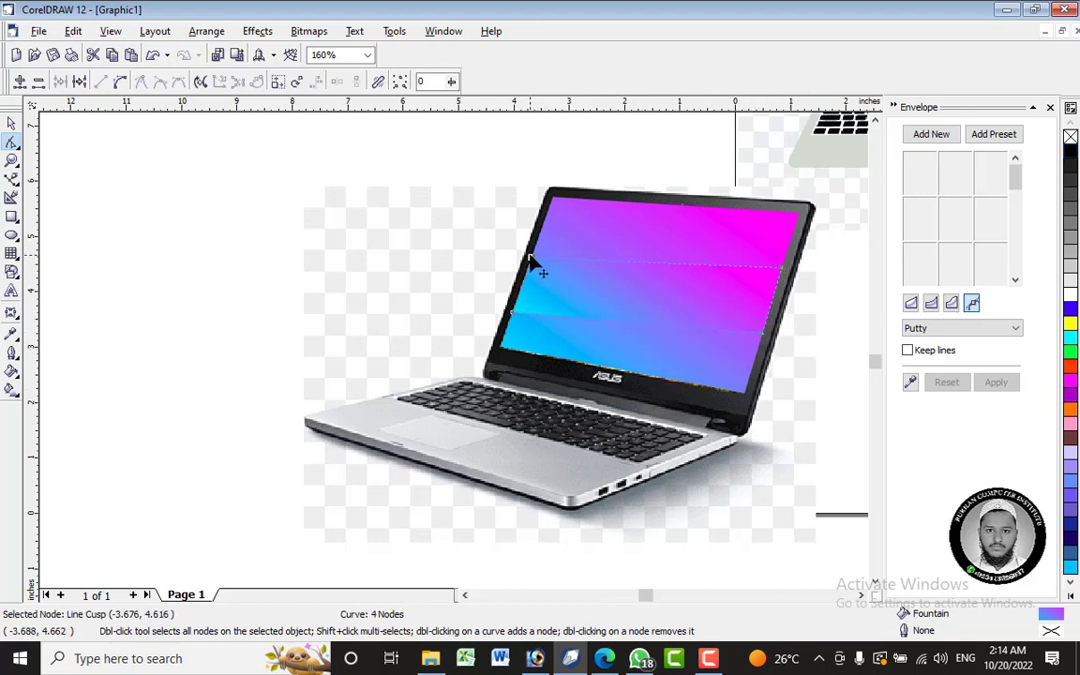
pyautogui.moveTo(530, 261); pyautogui.dragTo(536, 246)
pyautogui.moveTo(514, 316); pyautogui.dragTo(516, 297)
pyautogui.moveTo(764, 332); pyautogui.dragTo(761, 338)
pyautogui.click(11, 123)
pyautogui.click(173, 174)
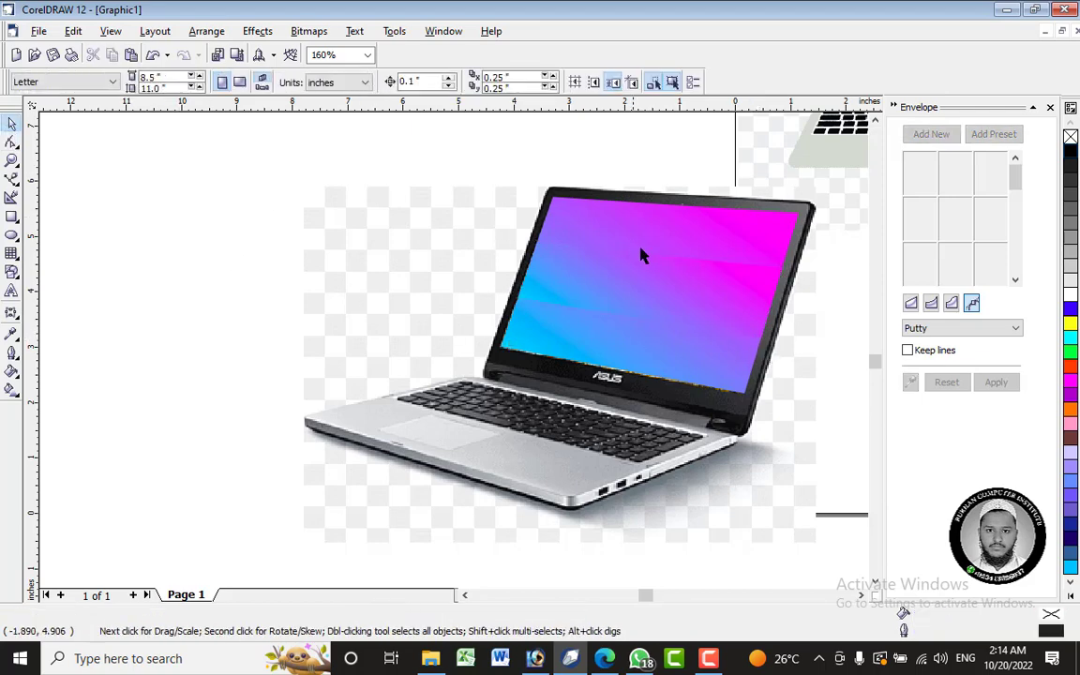
# Fill the slanted band across the laptop screen with black.
pyautogui.click(702, 287)
pyautogui.click(1071, 151)
pyautogui.scroll(-4, 654, 324)
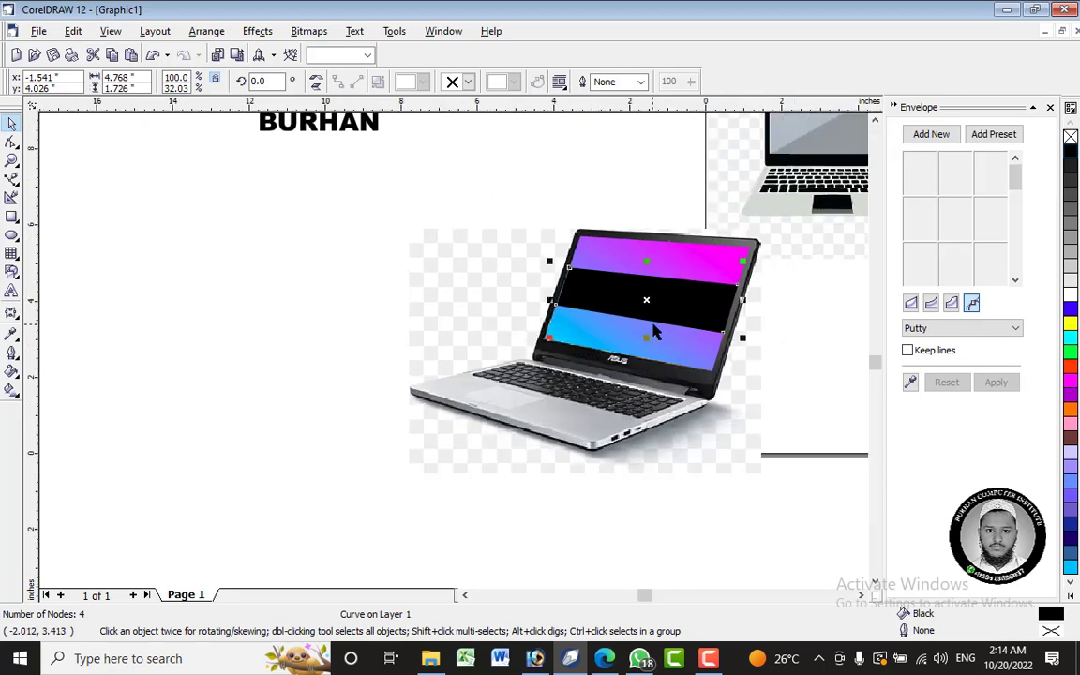
pyautogui.click(365, 270)
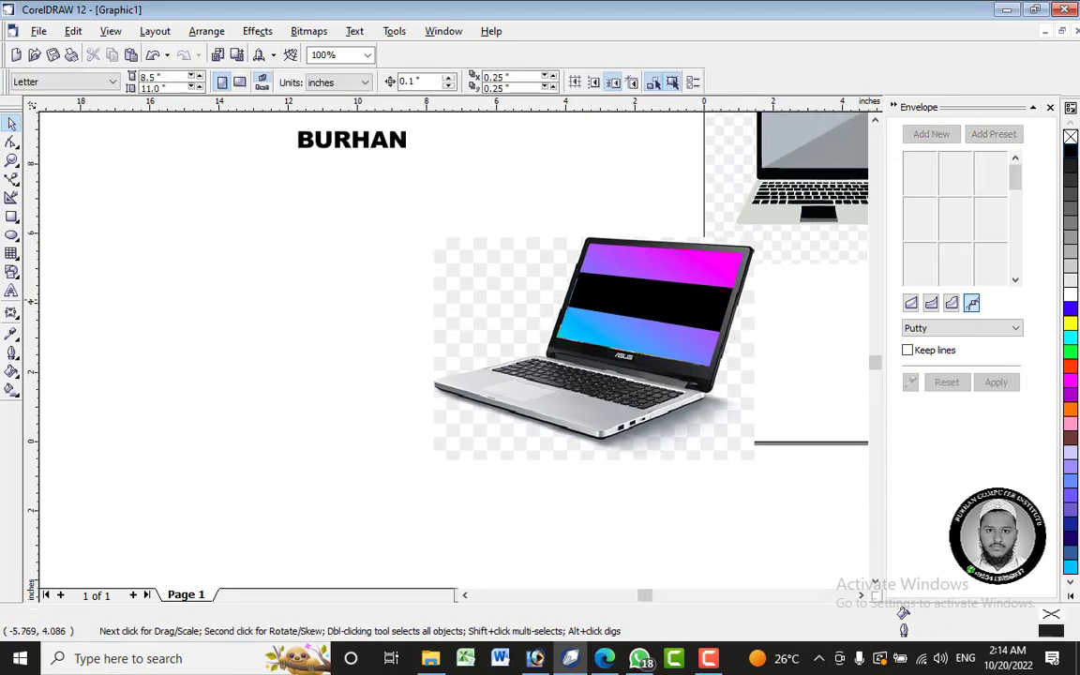
# Create an envelope from the black band and apply it to the word BURHAN.
pyautogui.click(377, 141)
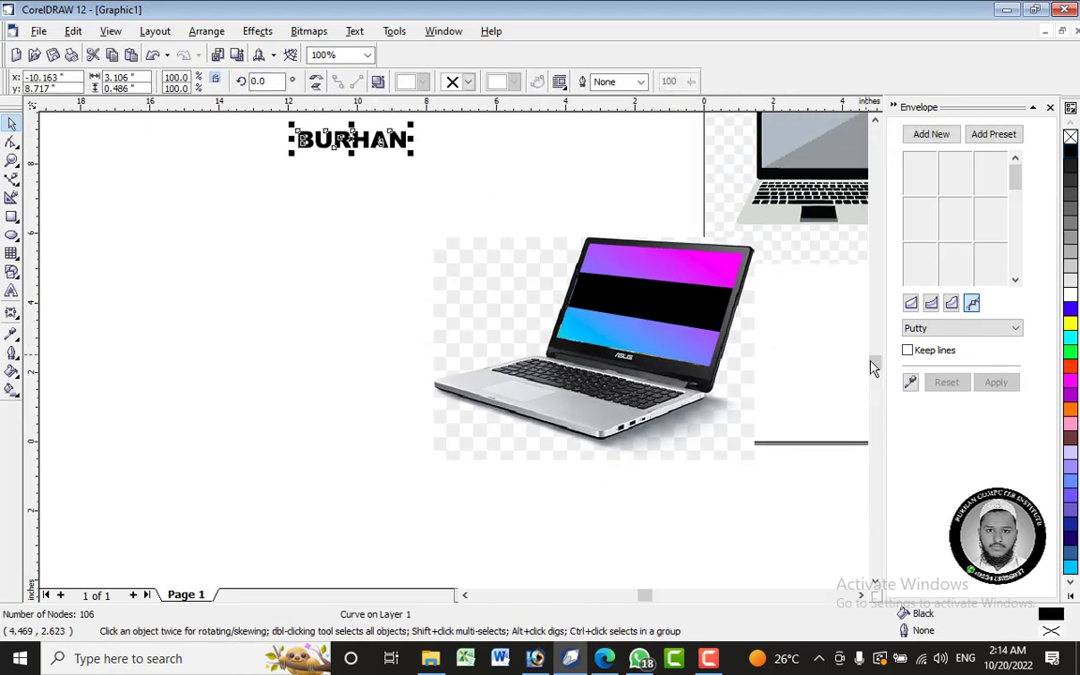
pyautogui.click(910, 382)
pyautogui.click(690, 310)
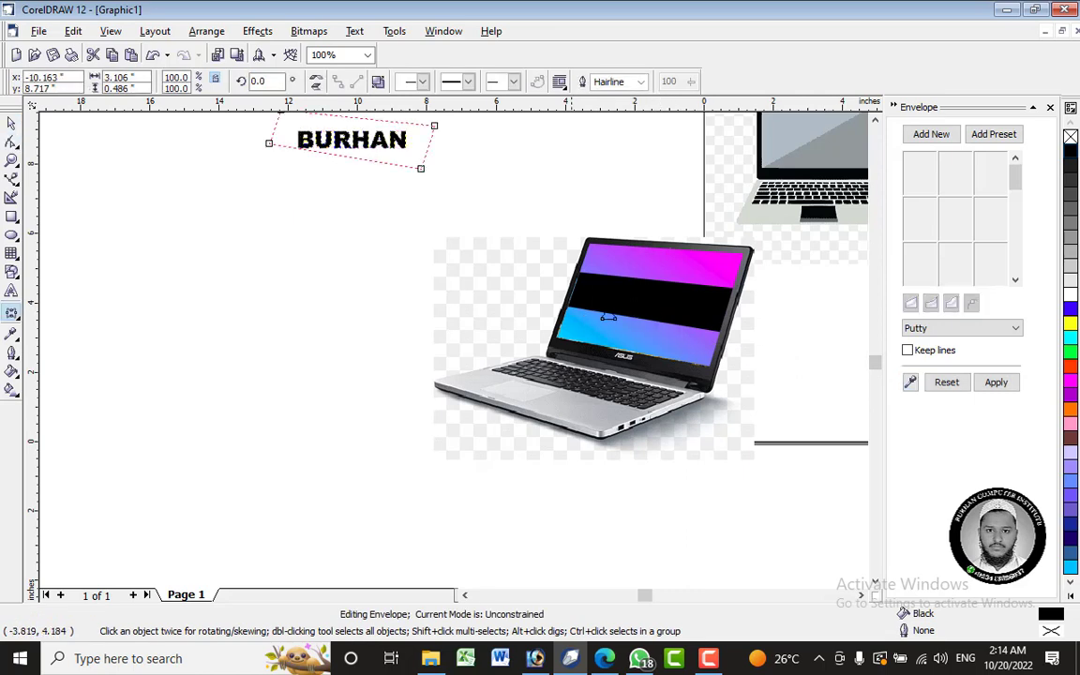
pyautogui.click(996, 382)
pyautogui.click(616, 301)
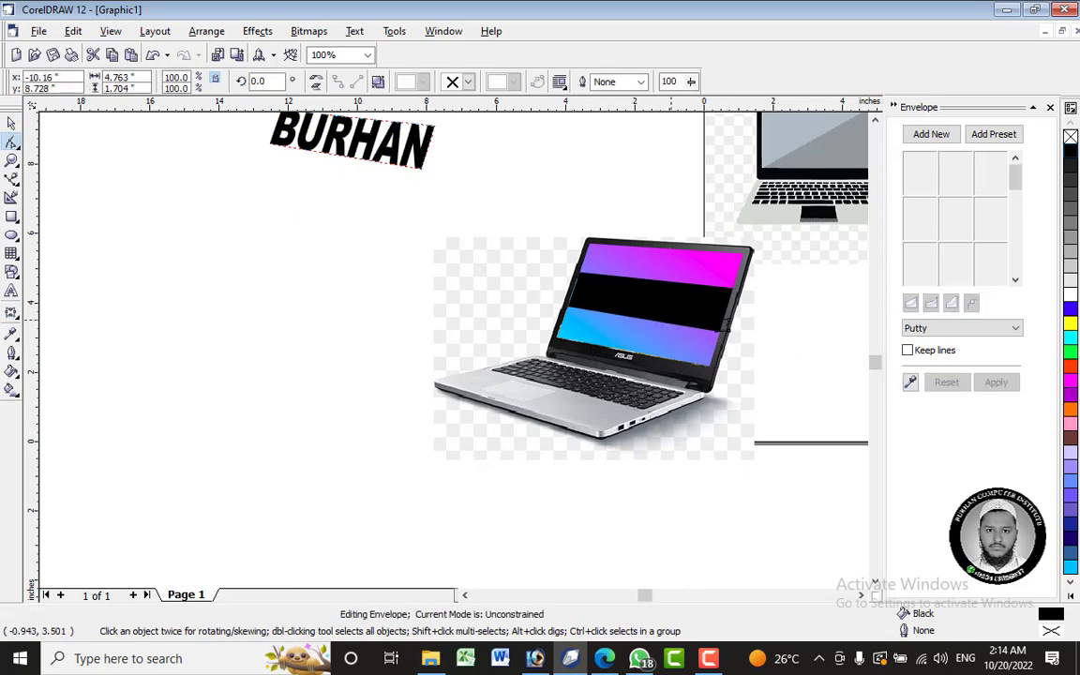
# Move the black band off the laptop to the blank area beside it and place the slanted BURHAN lettering in its position.
pyautogui.click(11, 123)
pyautogui.moveTo(647, 302); pyautogui.dragTo(276, 324)
pyautogui.moveTo(369, 140); pyautogui.dragTo(662, 310)
pyautogui.scroll(3, 619, 304)
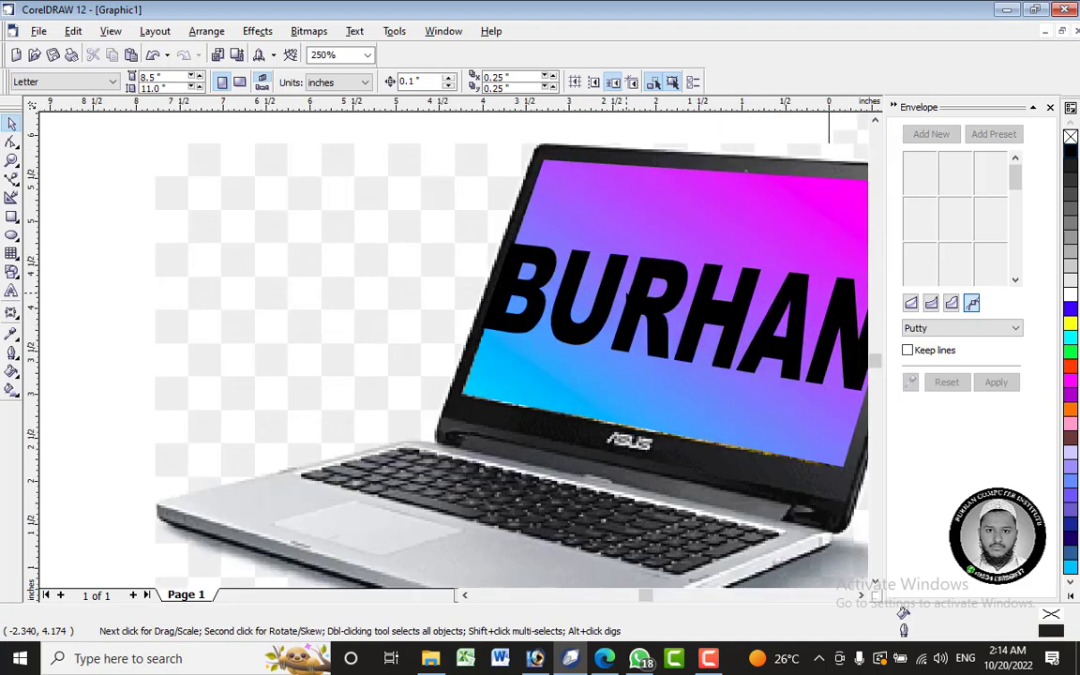
# Try green and red fills on the BURHAN lettering and settle on yellow.
pyautogui.click(677, 309)
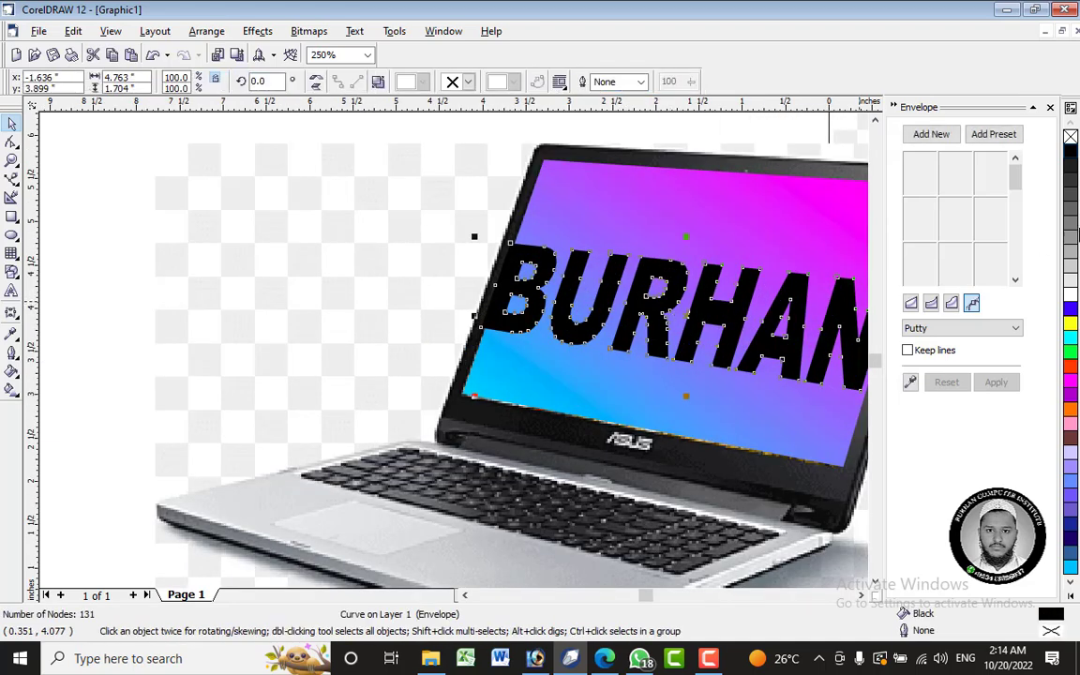
pyautogui.click(1071, 348)
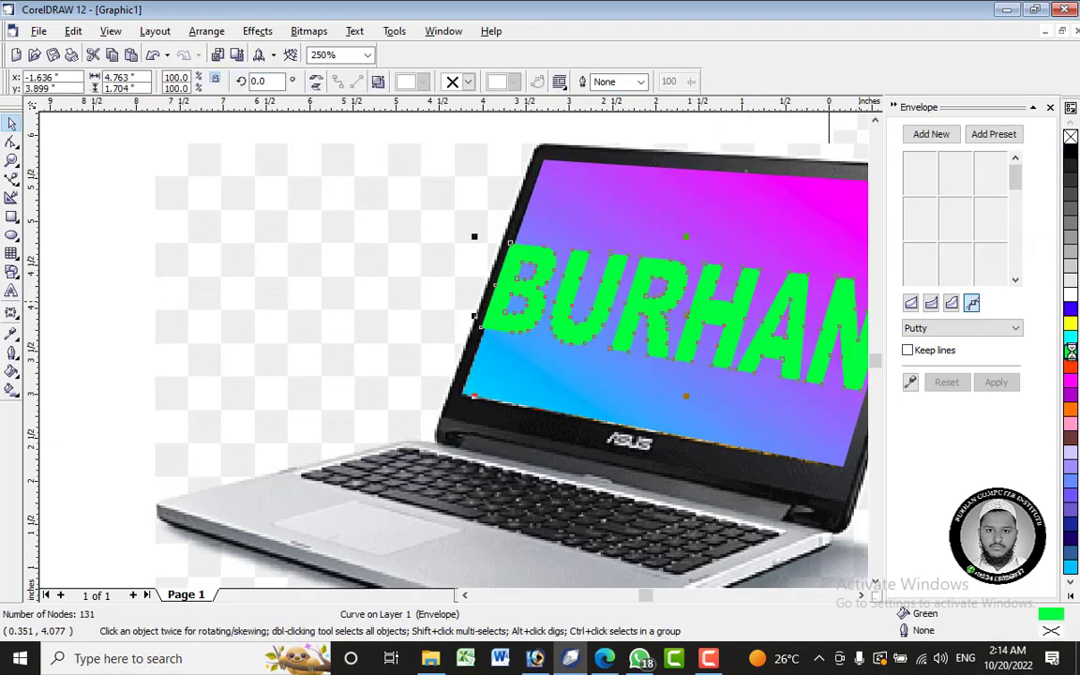
pyautogui.click(1071, 367)
pyautogui.click(1071, 325)
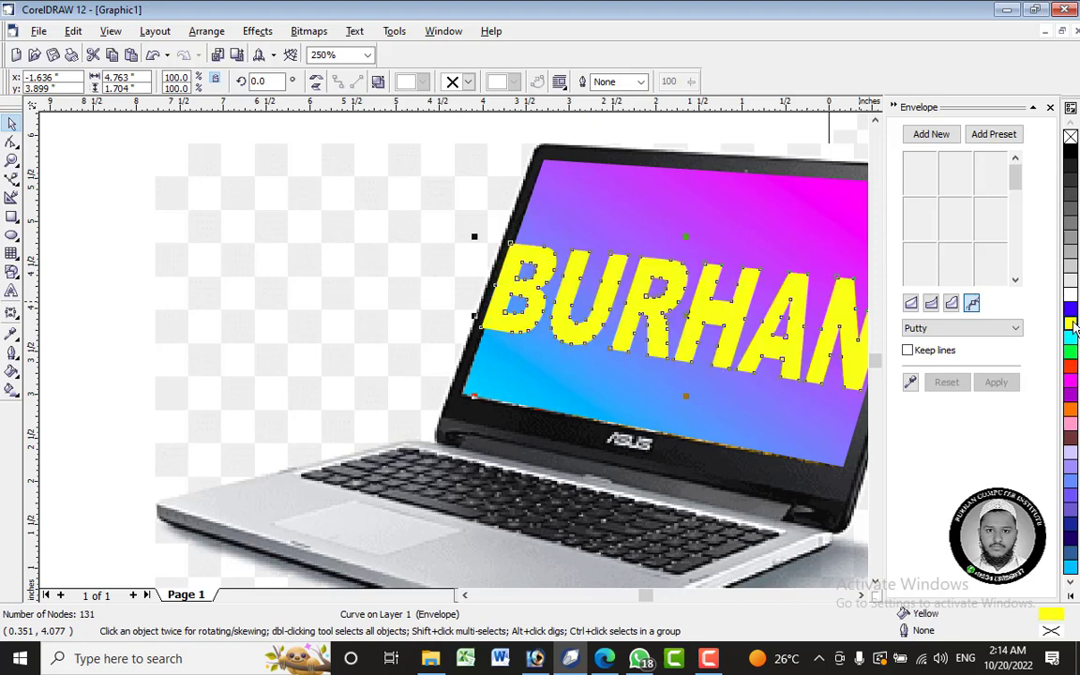
# Scale the BURHAN lettering down to about 92% and centre it on the laptop screen.
pyautogui.scroll(-1, 628, 270)
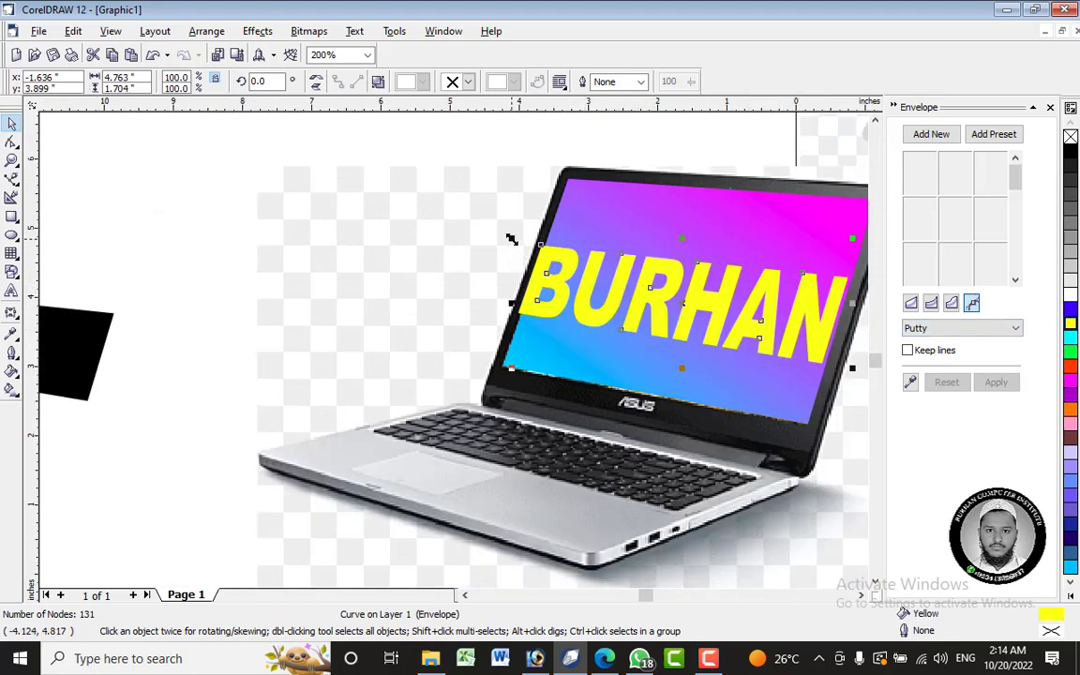
pyautogui.moveTo(511, 240); pyautogui.dragTo(535, 248)
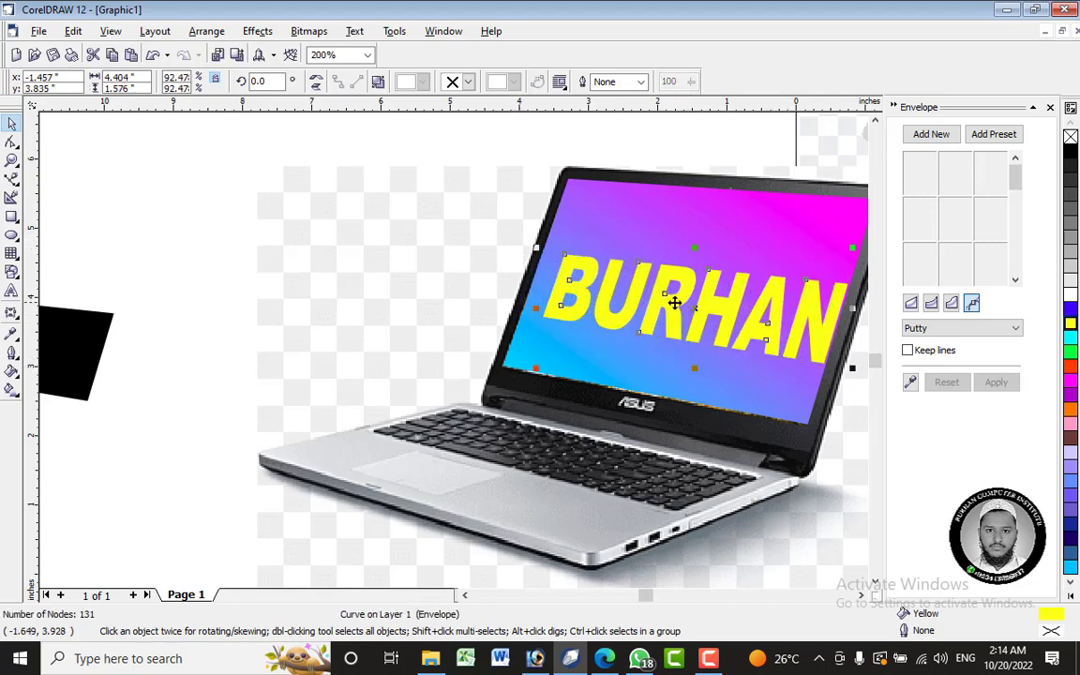
pyautogui.moveTo(700, 310); pyautogui.dragTo(694, 298)
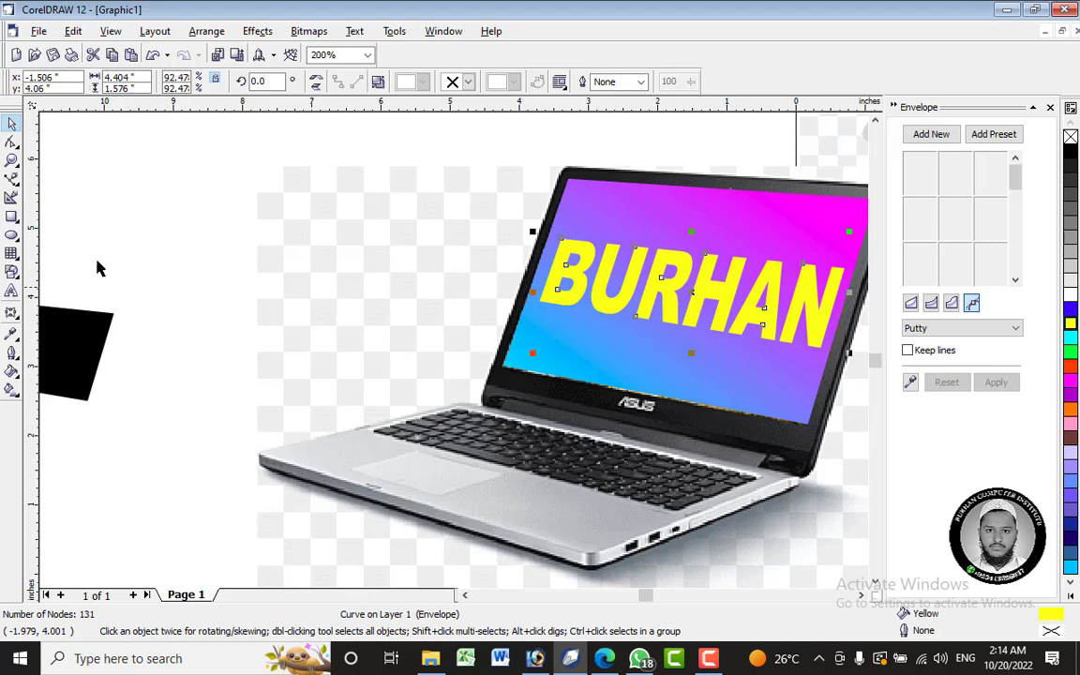
# Add a flat drop shadow directly behind the yellow BURHAN lettering.
pyautogui.click(13, 312)
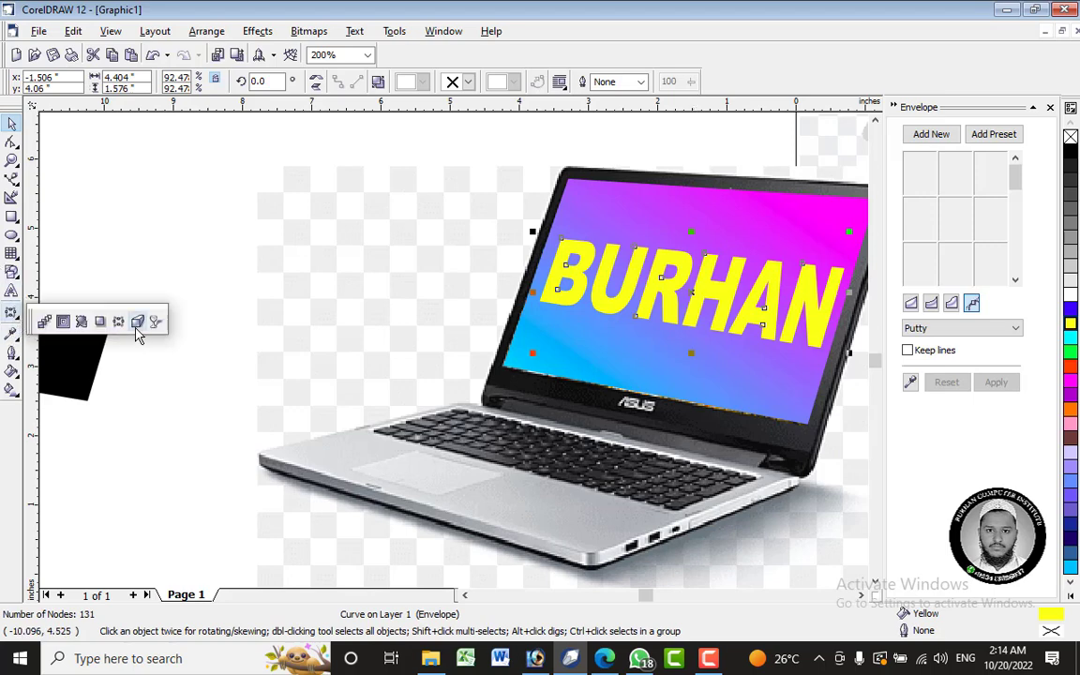
pyautogui.click(100, 321)
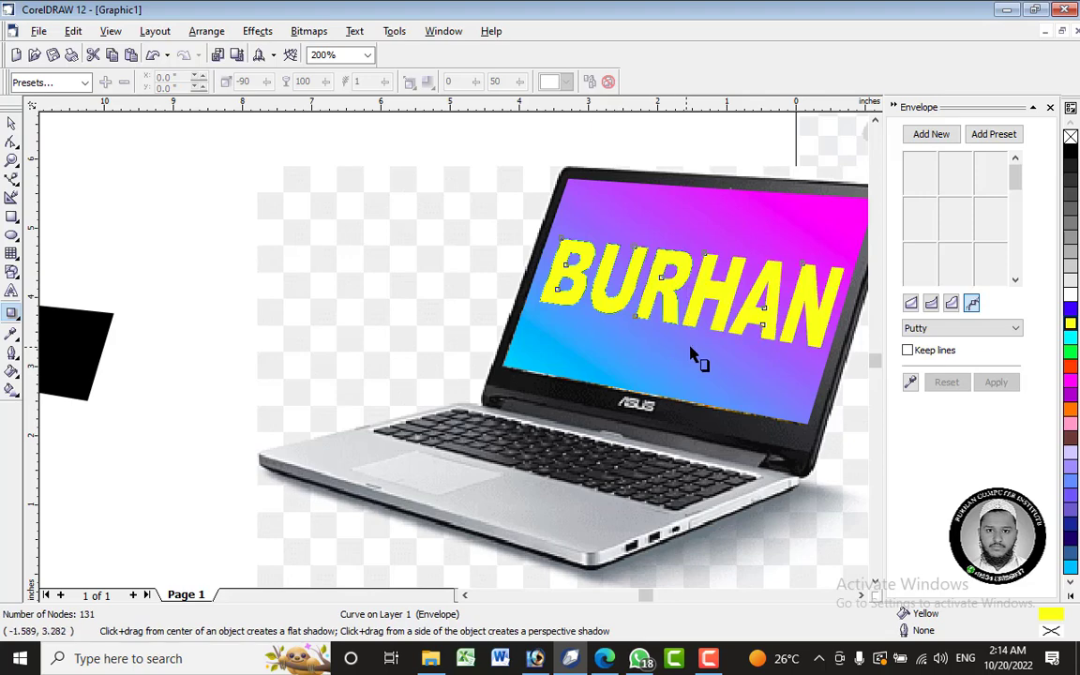
pyautogui.moveTo(691, 292); pyautogui.dragTo(684, 350)
pyautogui.click(11, 123)
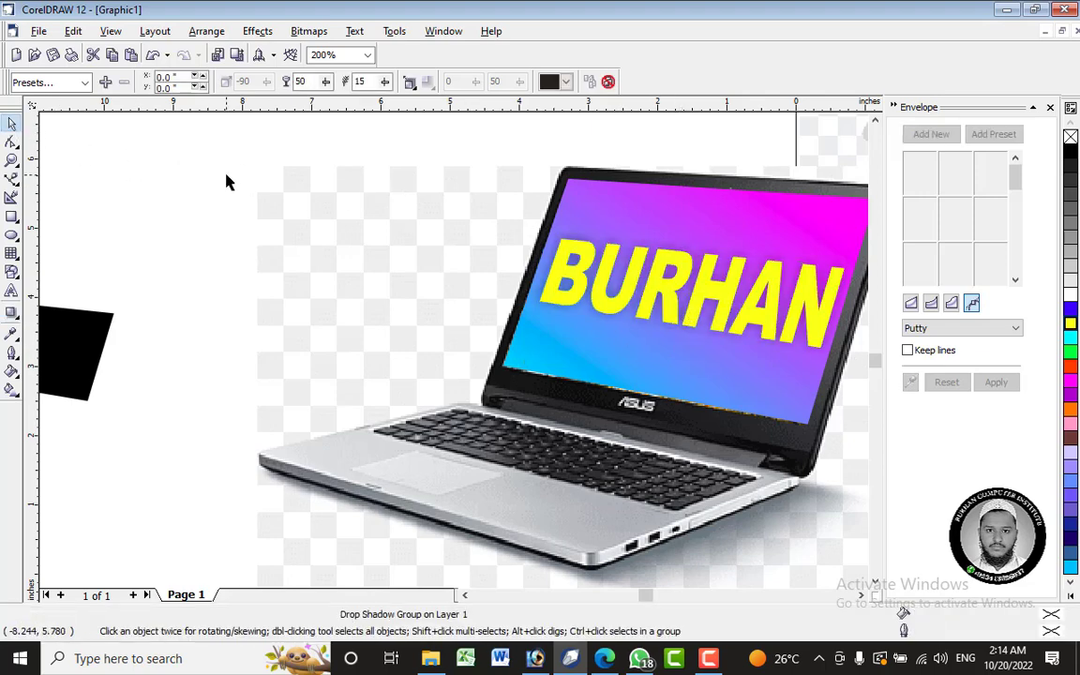
pyautogui.click(227, 181)
pyautogui.scroll(-1, 227, 181)
# Delete the black band beside the laptop and the other laptop picture on the page.
pyautogui.click(136, 258)
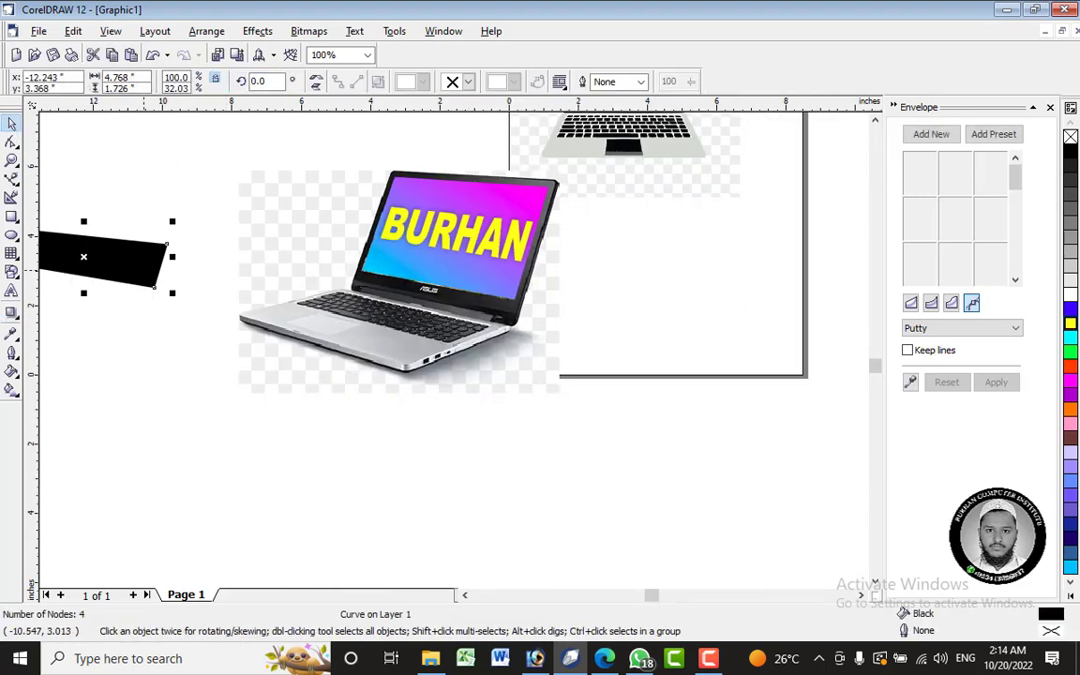
pyautogui.rightClick(130, 243)
pyautogui.click(208, 397)
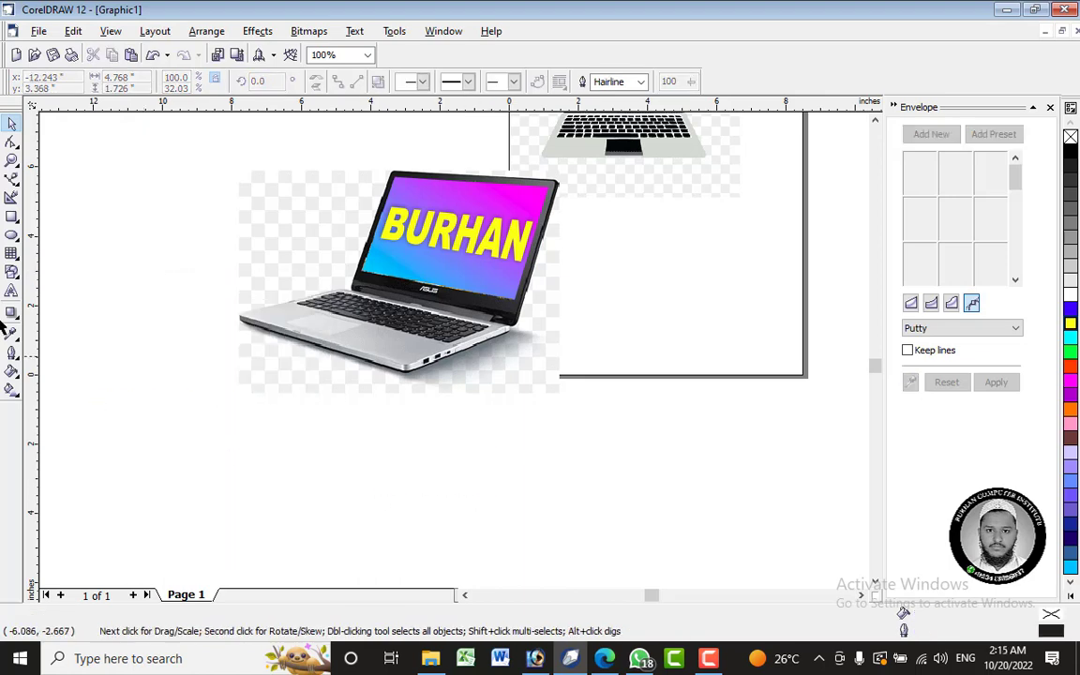
pyautogui.click(465, 594)
pyautogui.rightClick(661, 172)
pyautogui.click(736, 302)
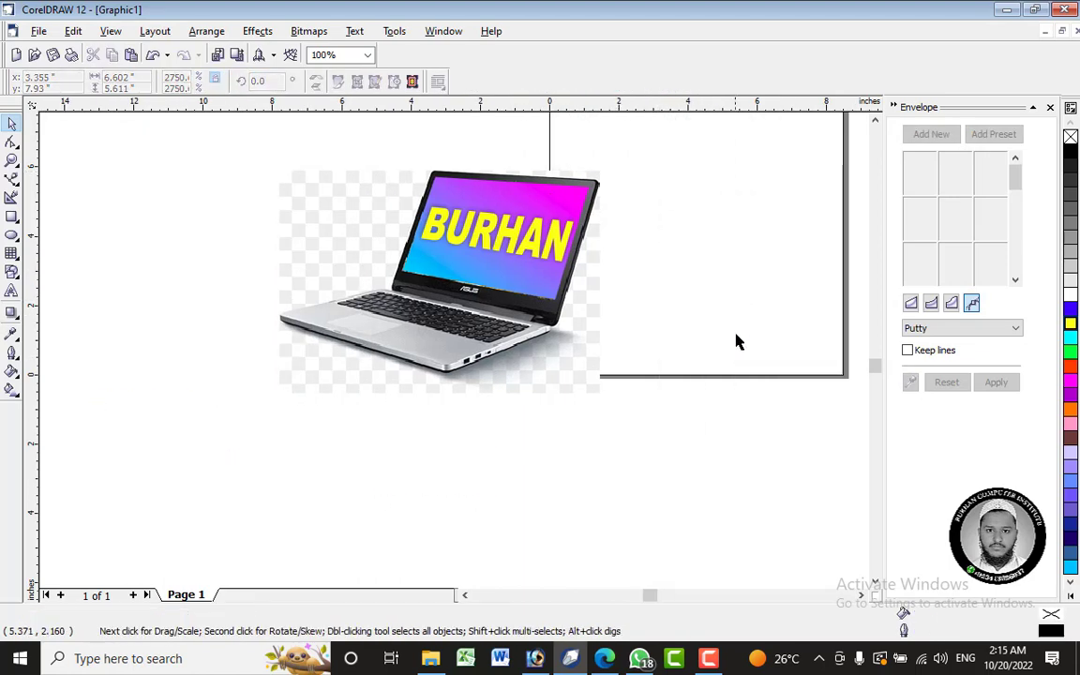
# Select the ASUS laptop together with its gradient screen and lettering and move them all across onto the page.
pyautogui.hotkey('ctrl', 'a')
pyautogui.moveTo(541, 288); pyautogui.dragTo(610, 289)
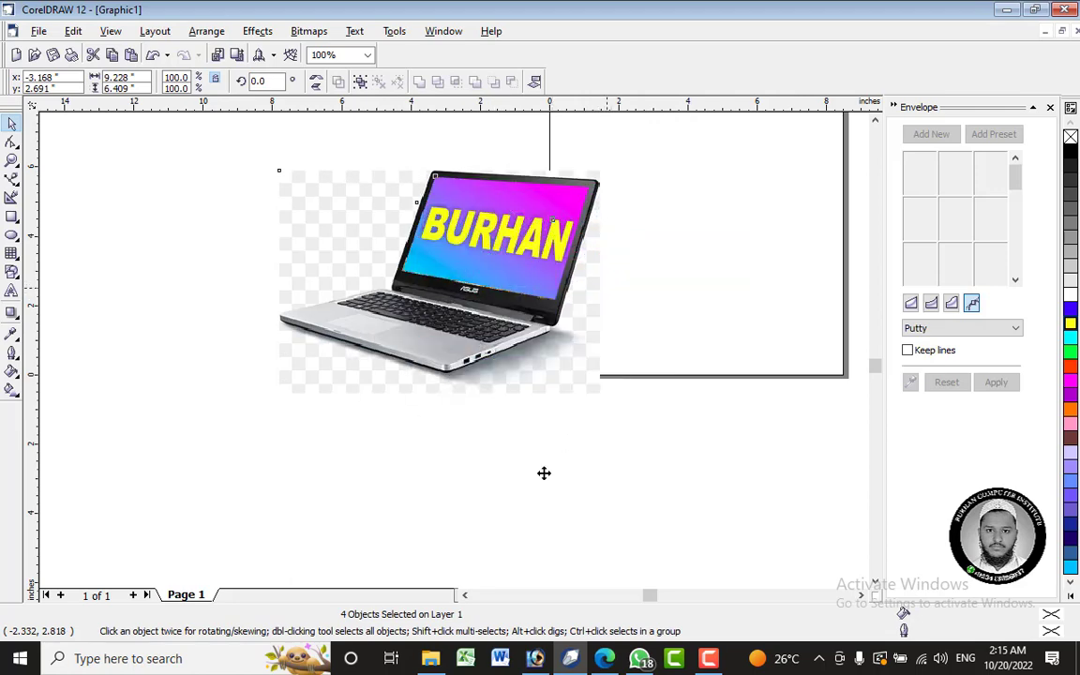
pyautogui.click(536, 491)
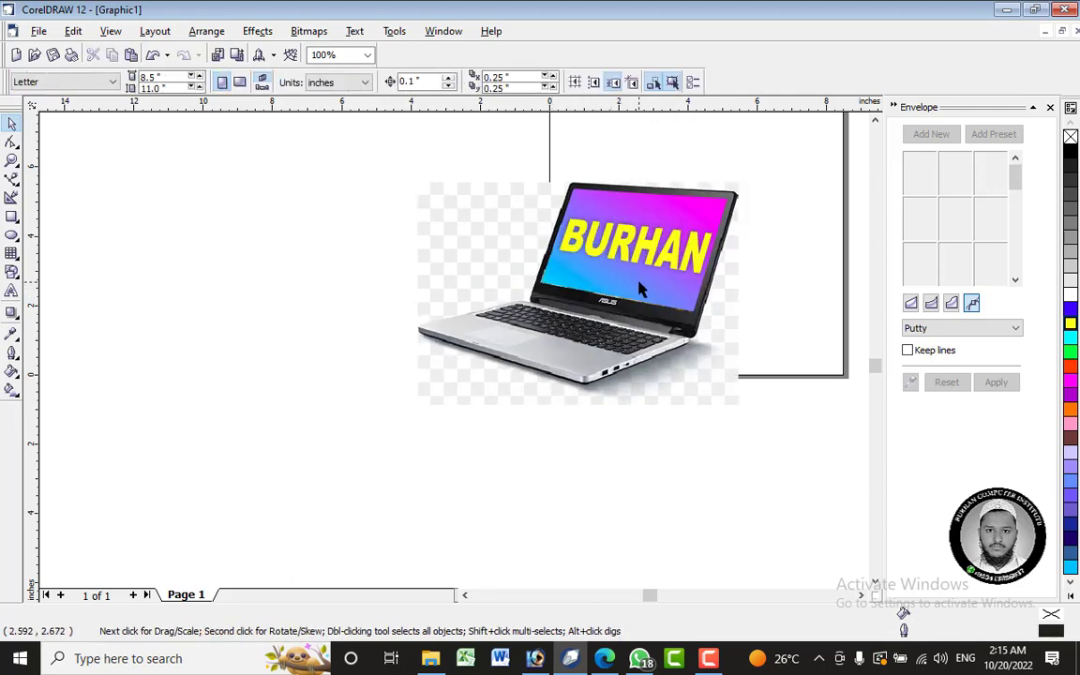
pyautogui.moveTo(521, 253); pyautogui.dragTo(784, 419)
pyautogui.moveTo(605, 309); pyautogui.dragTo(712, 323)
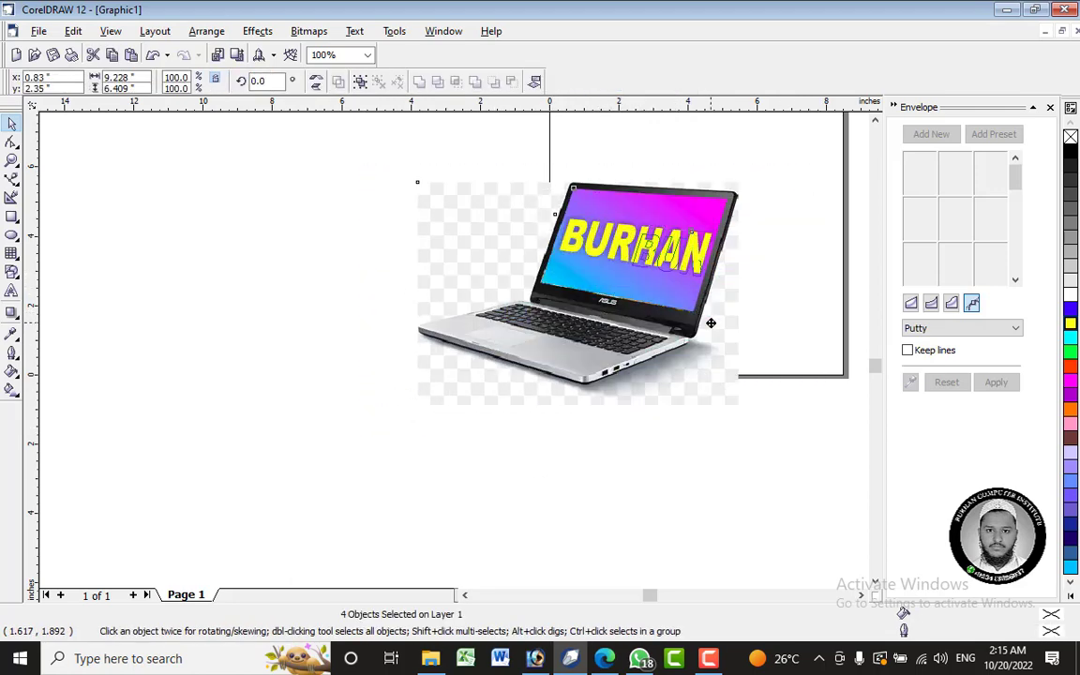
# Place a copy of the ASUS laptop picture off the page, beside the laptop with the BURHAN lettering.
pyautogui.click(455, 245)
pyautogui.click(699, 377)
pyautogui.moveTo(719, 371); pyautogui.dragTo(306, 354)
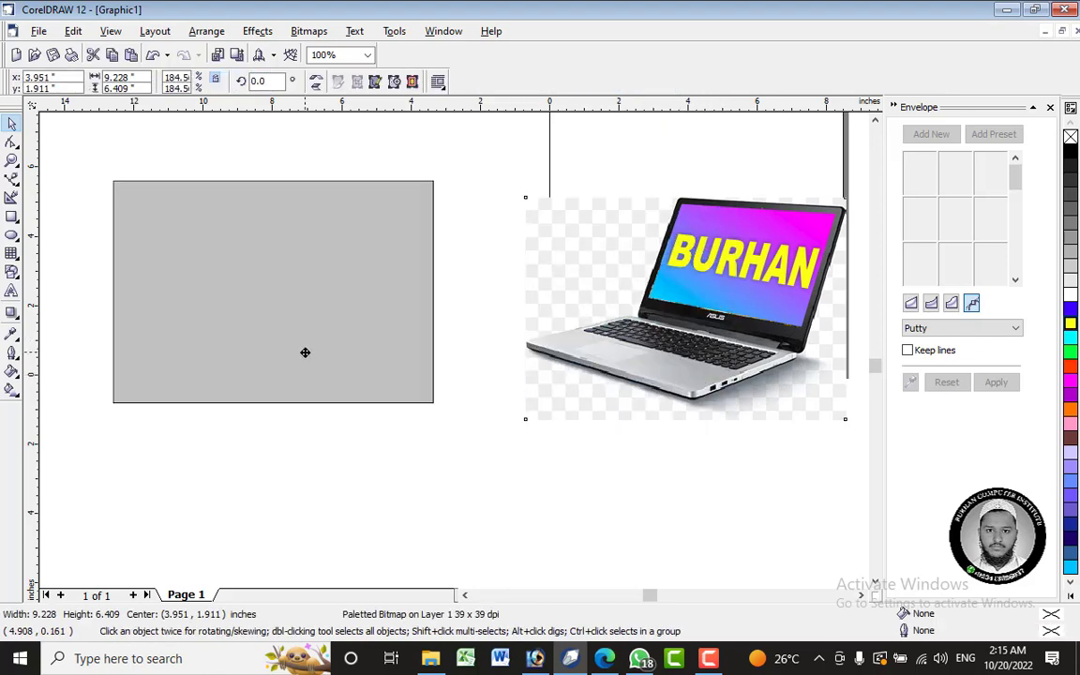
pyautogui.rightClick(306, 353)
pyautogui.click(407, 511)
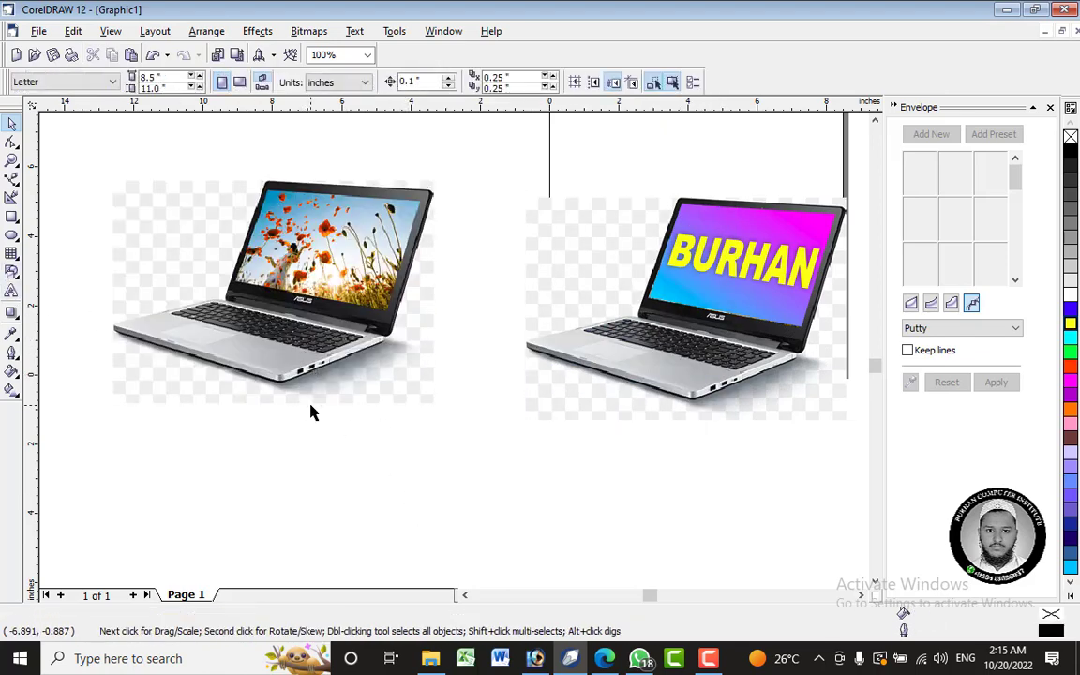
# Undo the laptop copy, the move onto the page and the deletion of the other laptop picture.
pyautogui.hotkey('ctrl', 'z')
pyautogui.hotkey('ctrl', 'z')
pyautogui.hotkey('ctrl', 'z')
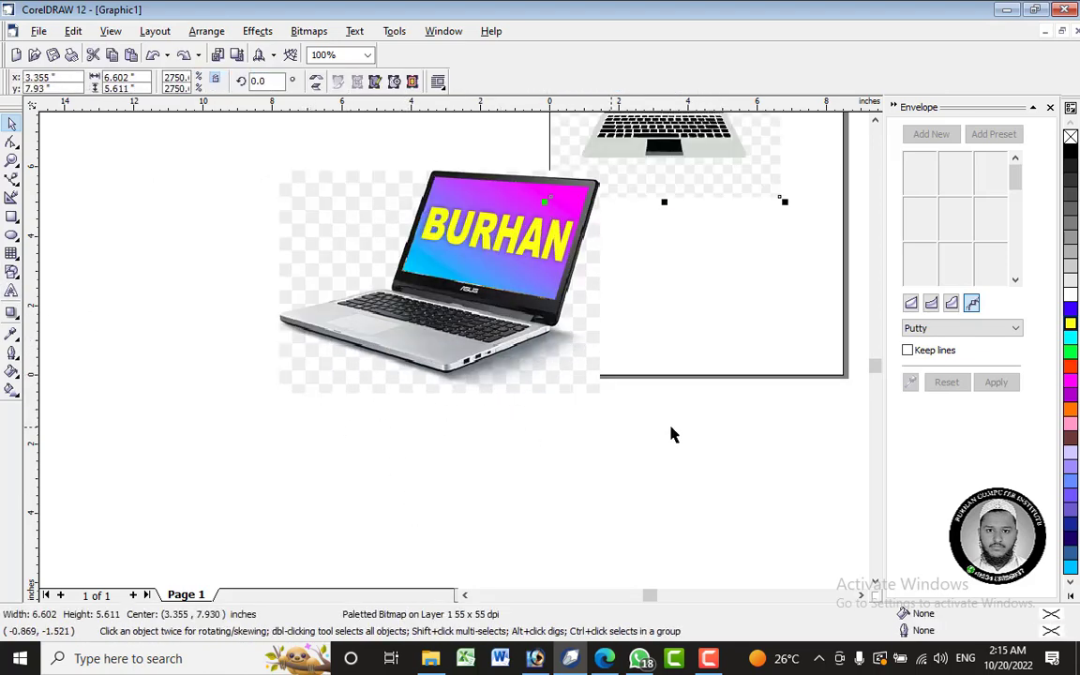
# Place a copy of the ASUS laptop picture in the empty area beside the lettered laptop, away from the page.
pyautogui.scroll(-4, 699, 434)
pyautogui.click(705, 385)
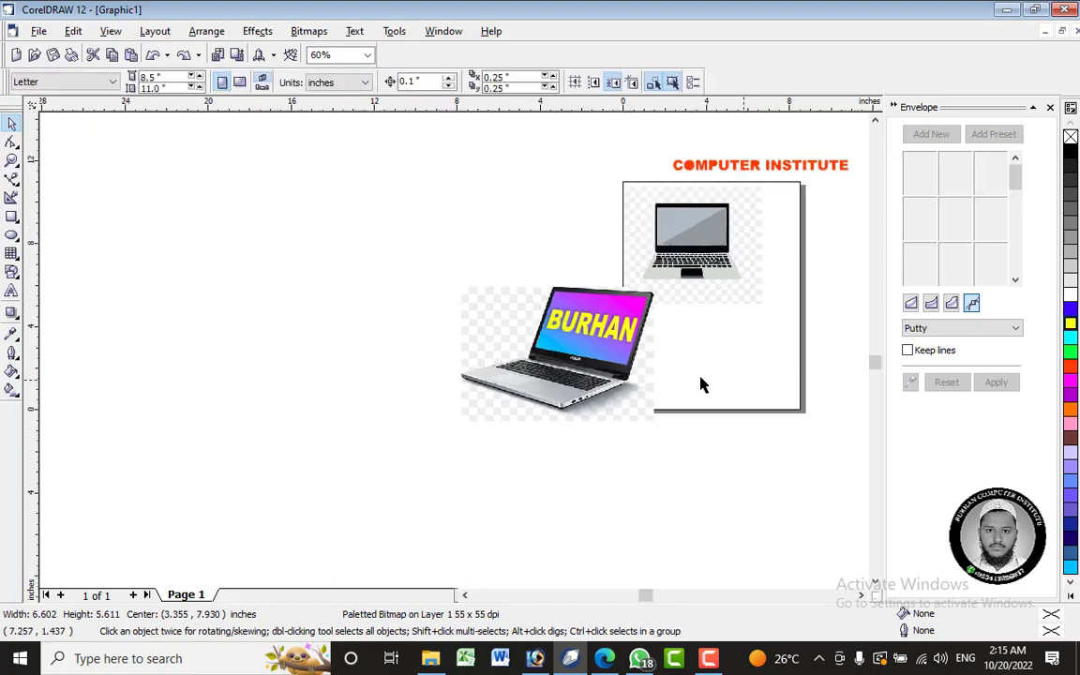
pyautogui.click(560, 412)
pyautogui.moveTo(593, 403); pyautogui.dragTo(337, 413)
pyautogui.rightClick(337, 413)
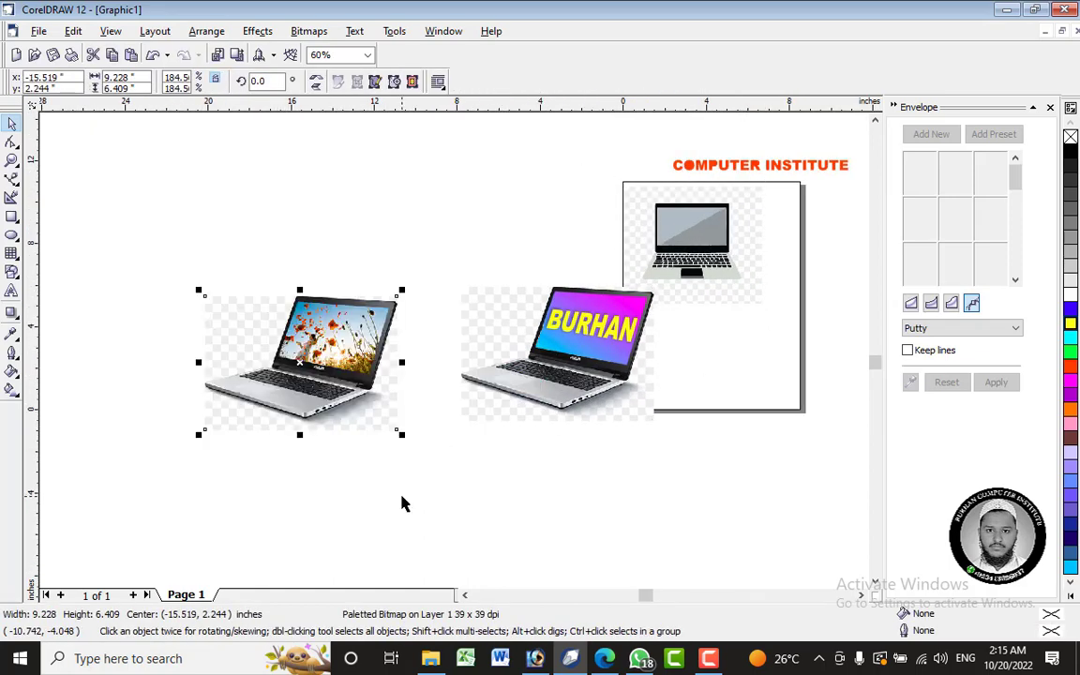
pyautogui.click(402, 504)
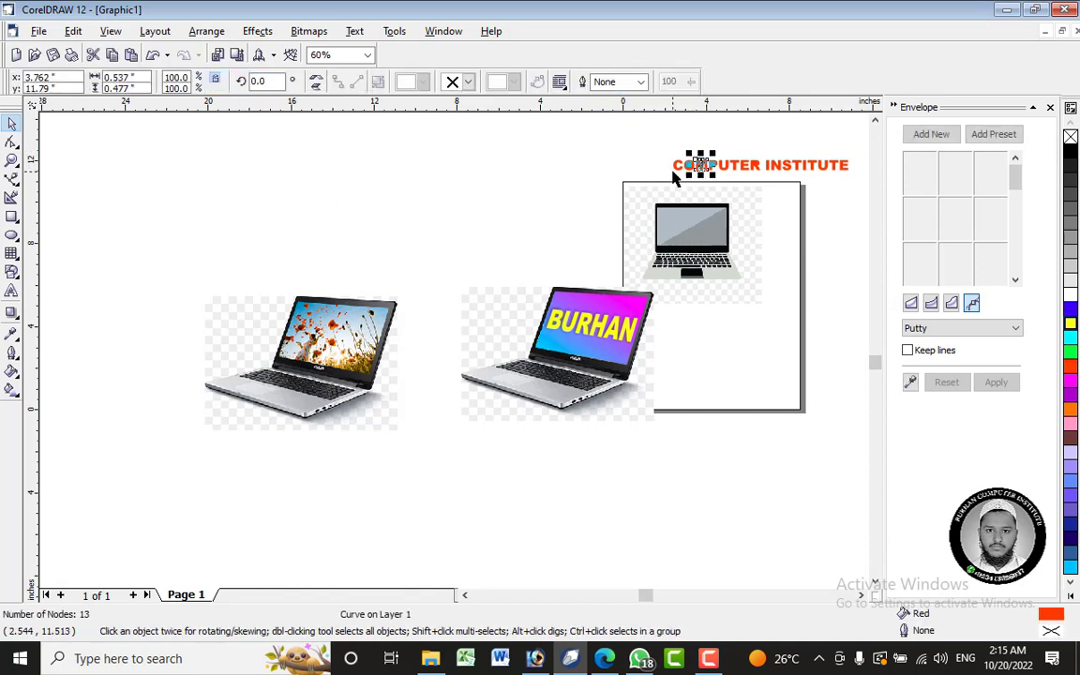
# Combine the red letters of COMPUTER into one curve and move it onto the copied laptop's screen.
pyautogui.moveTo(647, 149); pyautogui.dragTo(767, 188)
pyautogui.moveTo(716, 162); pyautogui.dragTo(354, 236)
pyautogui.rightClick(353, 235)
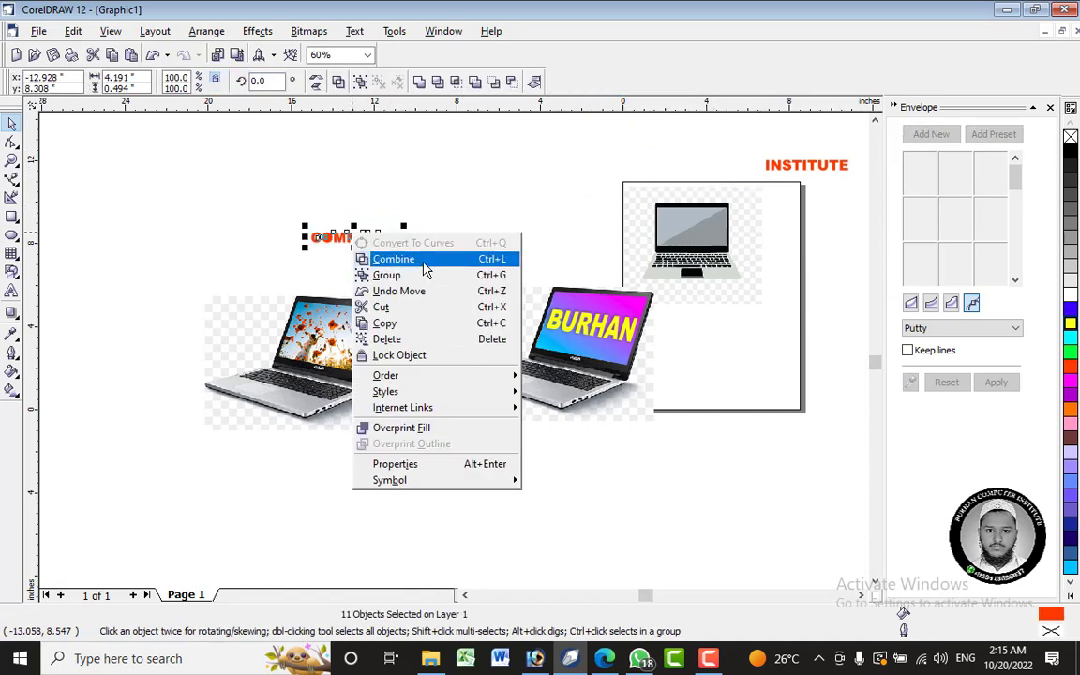
pyautogui.click(424, 261)
pyautogui.moveTo(347, 236); pyautogui.dragTo(320, 330)
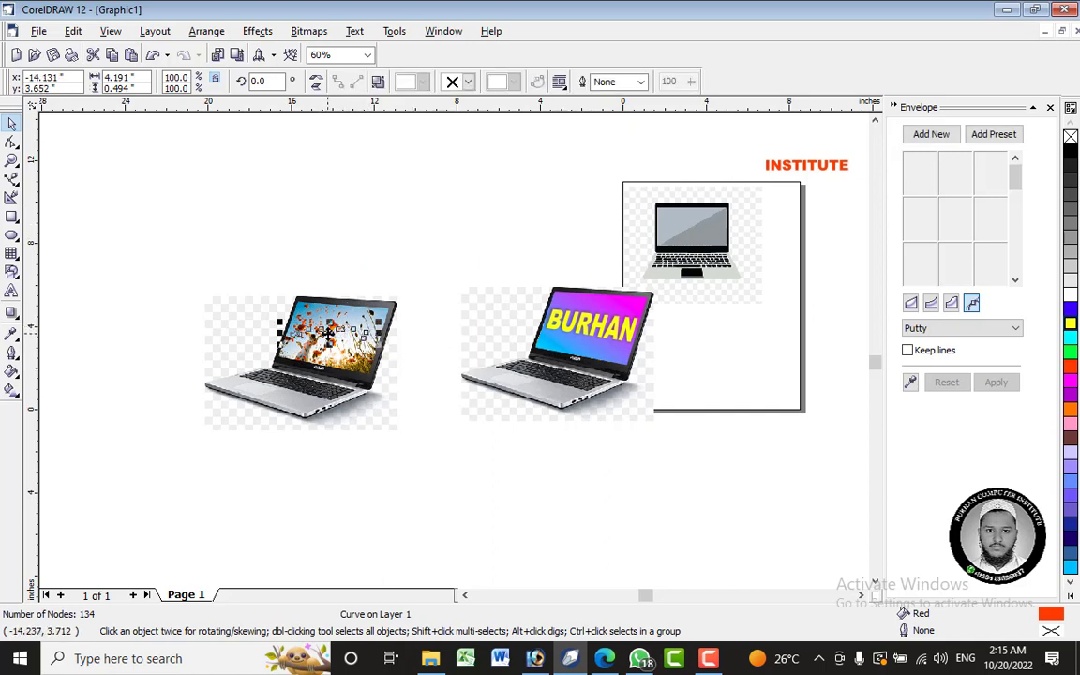
# Bring the COMPUTER lettering to the front, above the copied laptop picture.
pyautogui.rightClick(328, 335)
pyautogui.moveTo(441, 498)
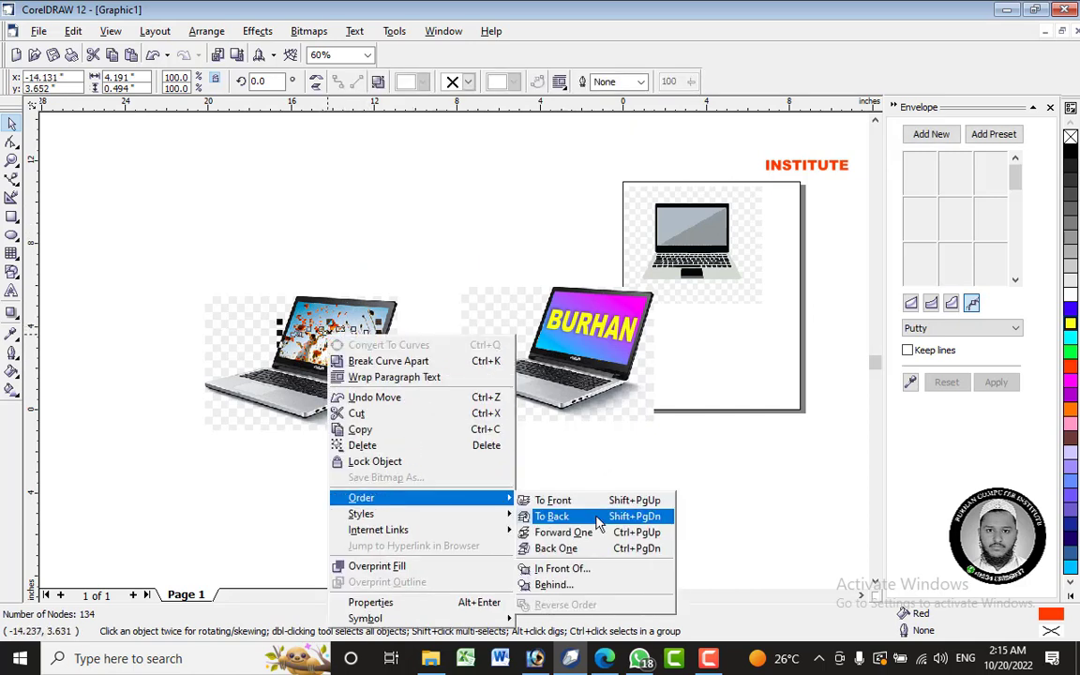
pyautogui.click(555, 500)
pyautogui.click(432, 493)
pyautogui.click(340, 344)
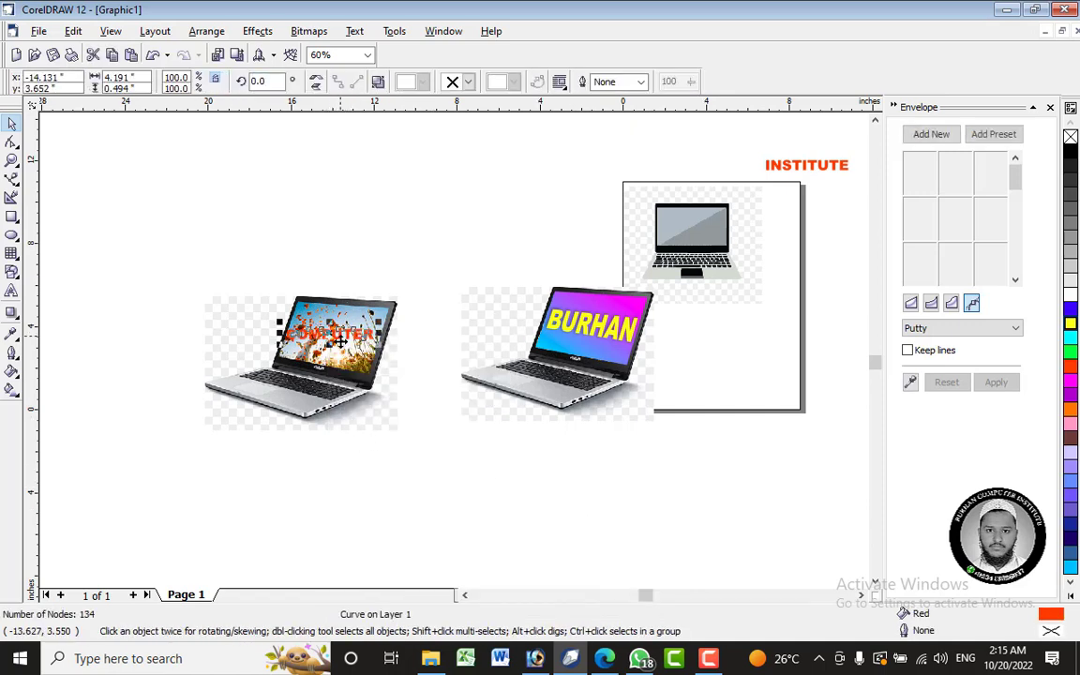
pyautogui.click(436, 491)
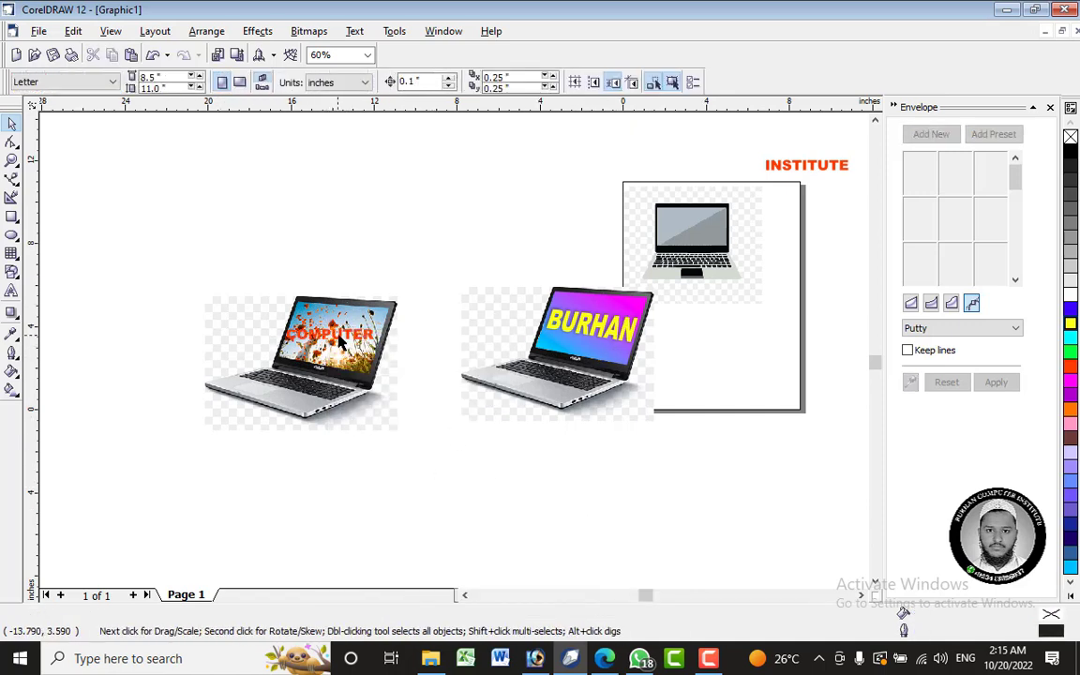
# Select the copied laptop picture together with its COMPUTER lettering and delete both.
pyautogui.click(310, 314)
pyautogui.click(307, 335)
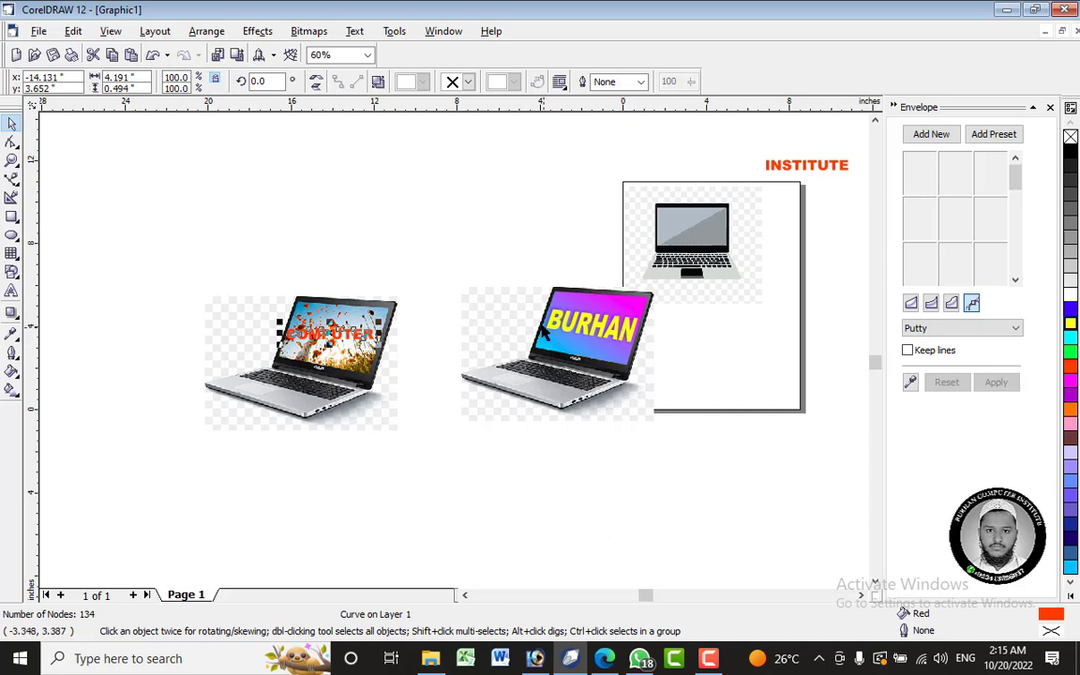
pyautogui.moveTo(105, 241); pyautogui.dragTo(437, 452)
pyautogui.rightClick(333, 342)
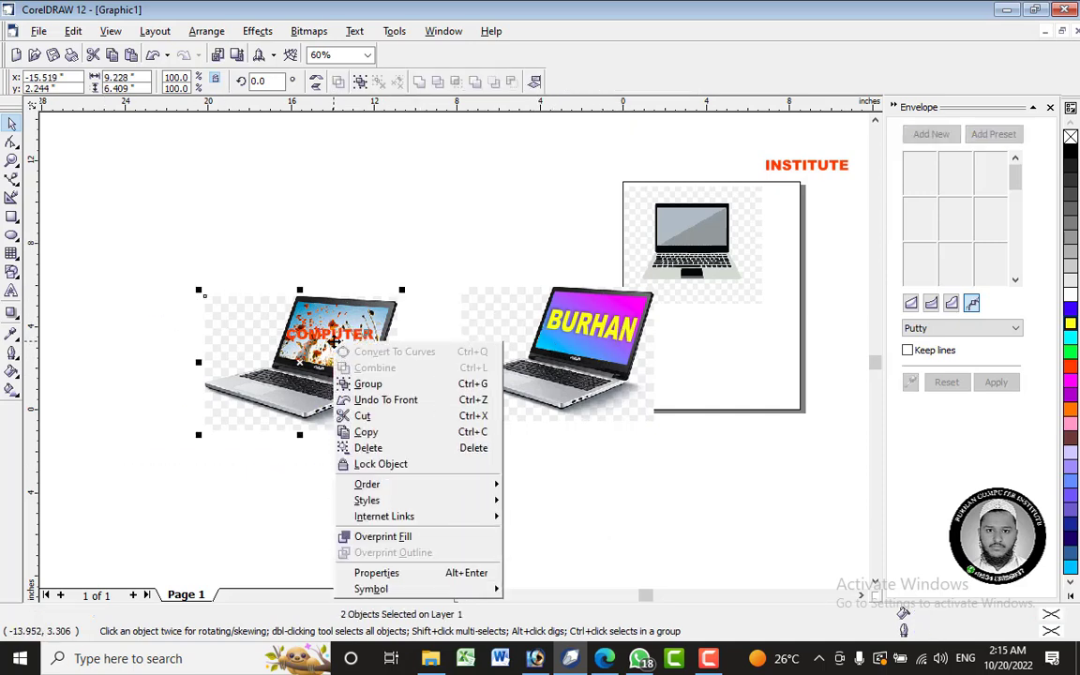
pyautogui.click(368, 446)
pyautogui.click(15, 317)
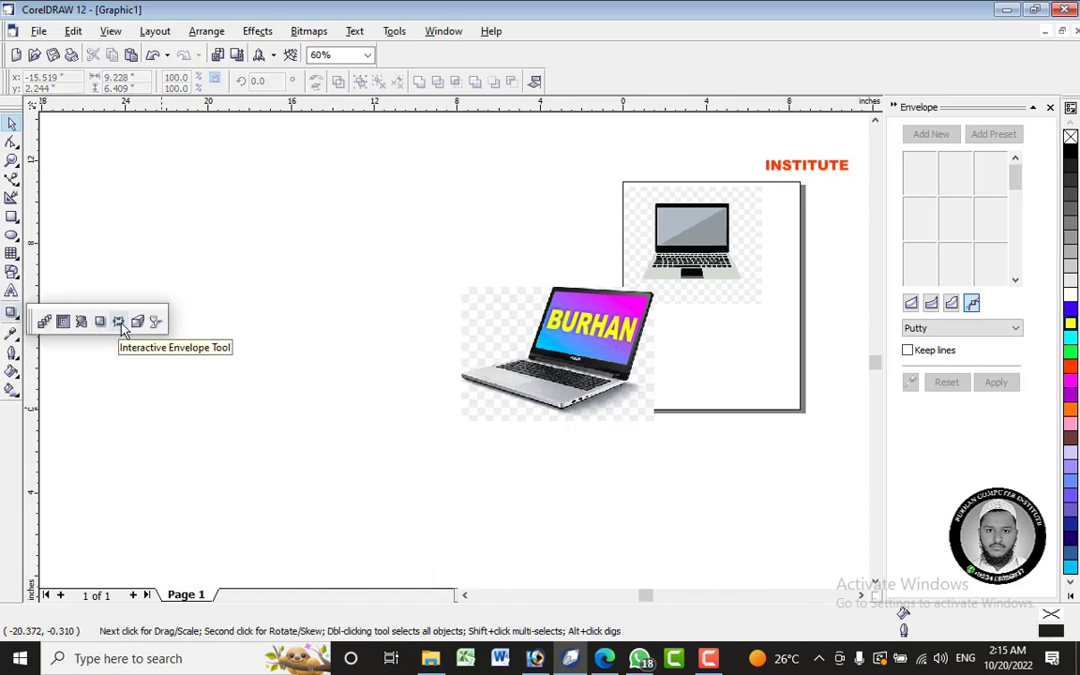
pyautogui.click(259, 32)
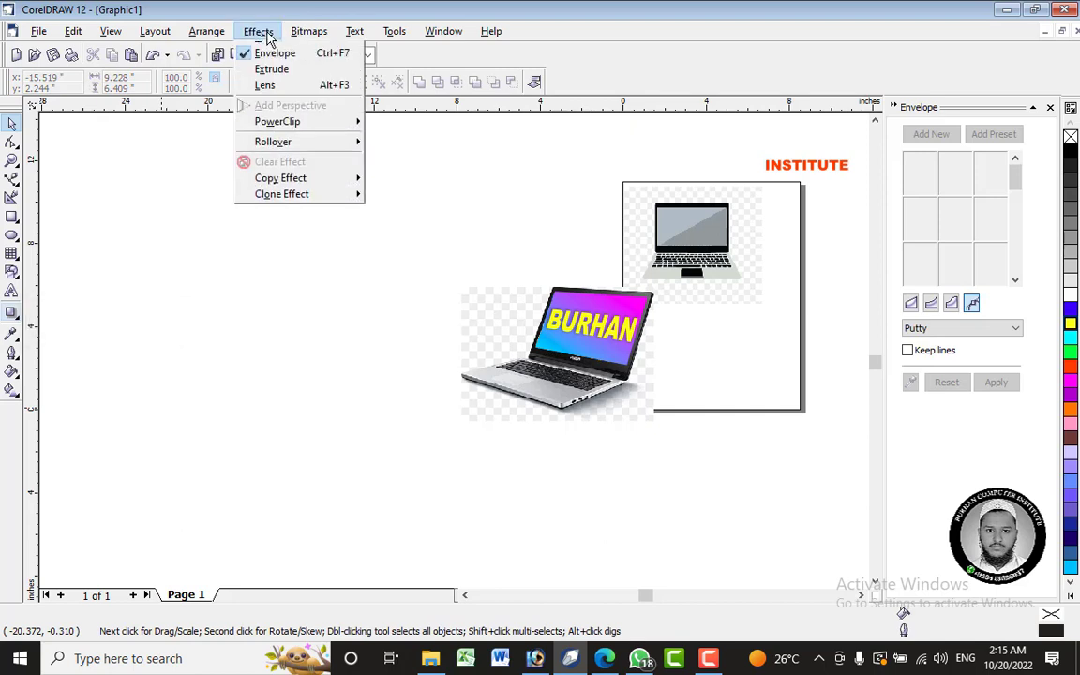